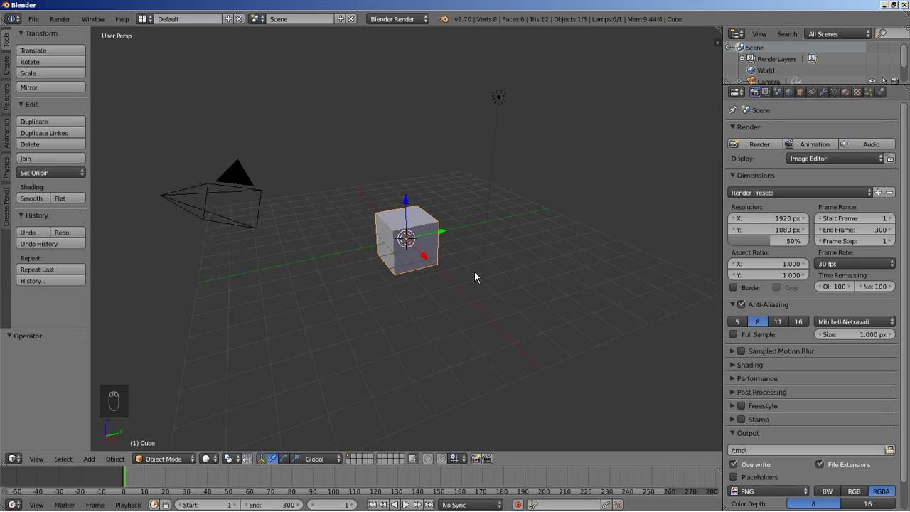
# Add a Wireframe modifier to the default cube
pyautogui.scroll(5, 475, 273)
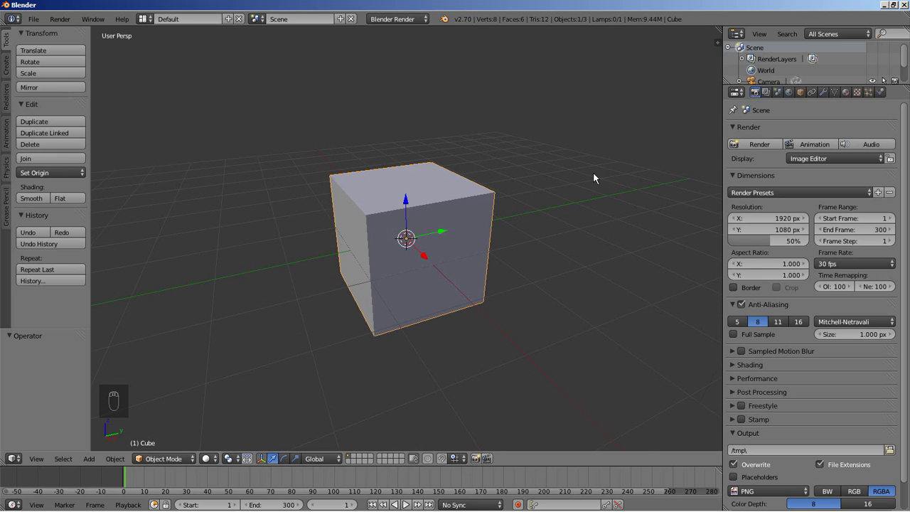
pyautogui.click(823, 92)
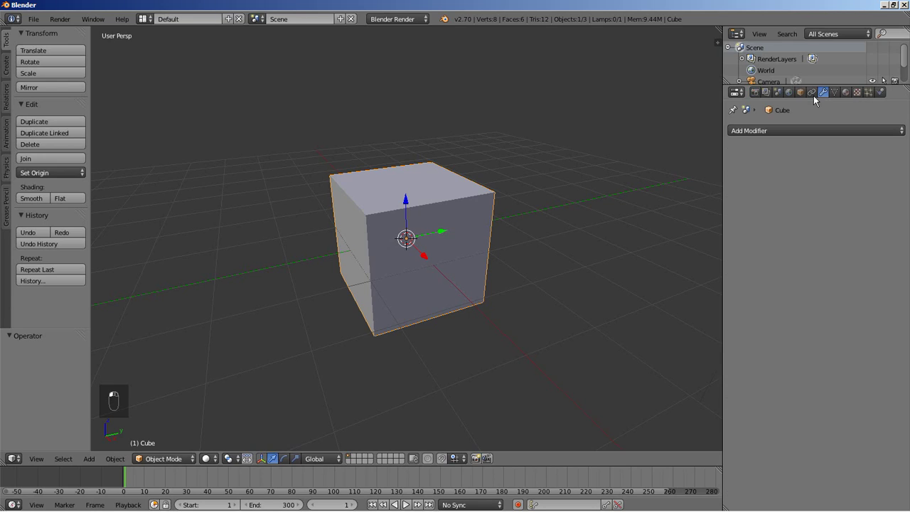
pyautogui.click(789, 127)
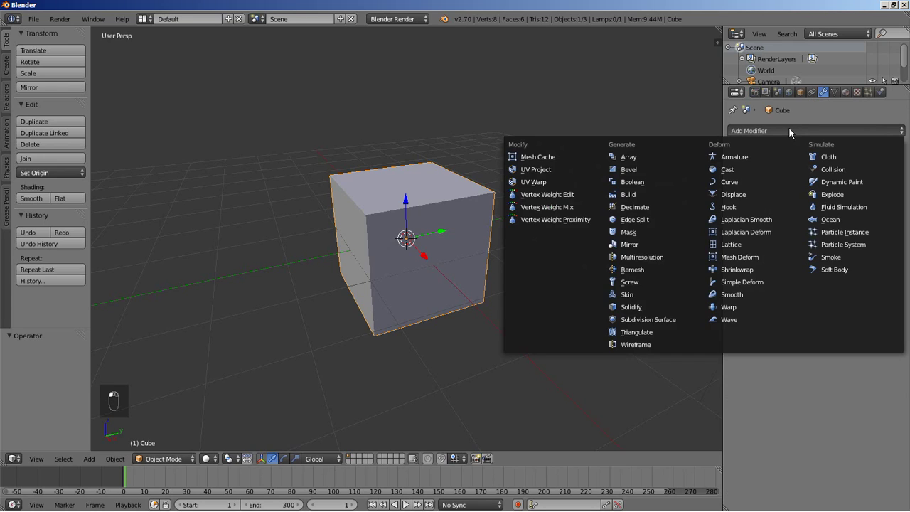
pyautogui.click(651, 343)
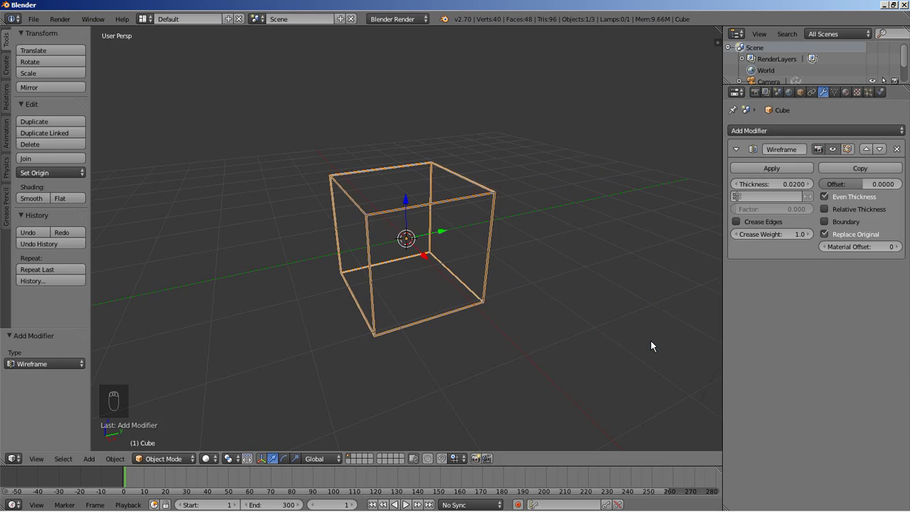
# Set the cube's Wireframe modifier thickness to 0.1
pyautogui.moveTo(400, 287); pyautogui.dragTo(453, 293, button='middle')
pyautogui.scroll(3, 512, 259)
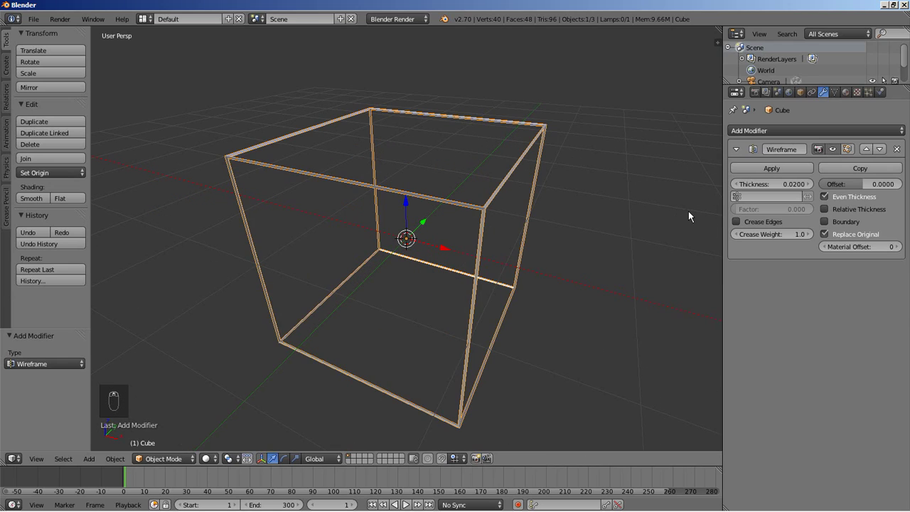
pyautogui.click(775, 182)
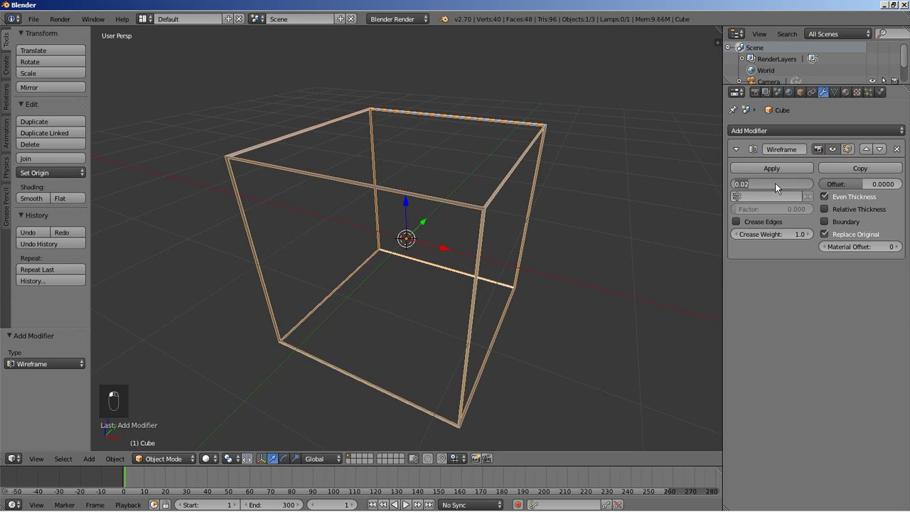
pyautogui.write('0.1')
pyautogui.press('Return')
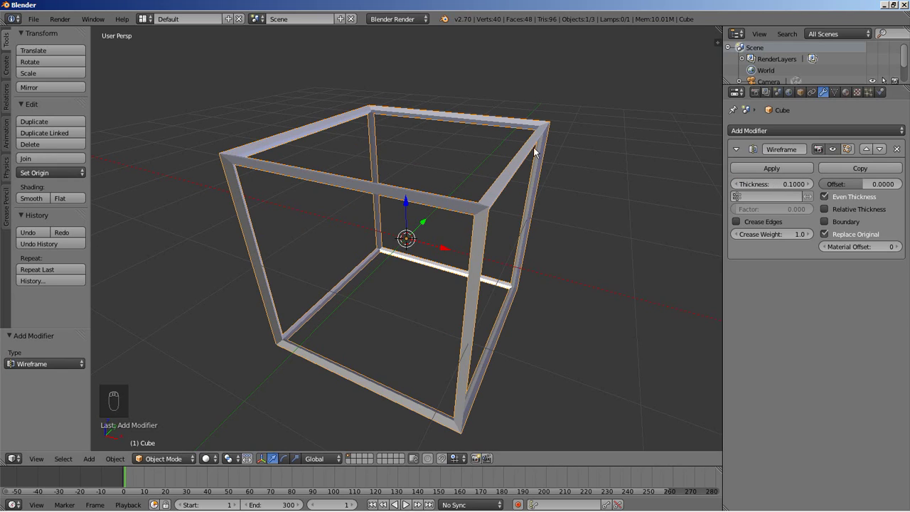
# Add an Array modifier to the cube, with Relative Offset disabled and Object Offset enabled
pyautogui.moveTo(523, 231); pyautogui.dragTo(501, 211, button='middle')
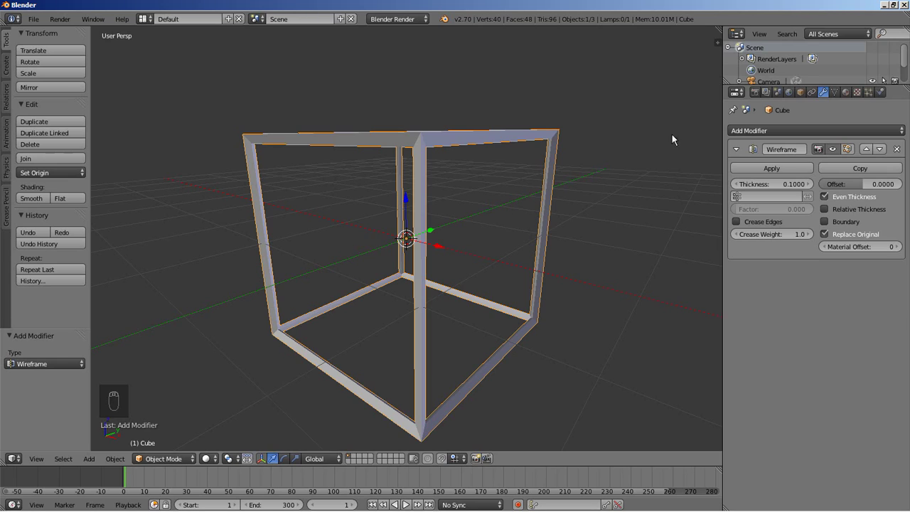
pyautogui.click(761, 131)
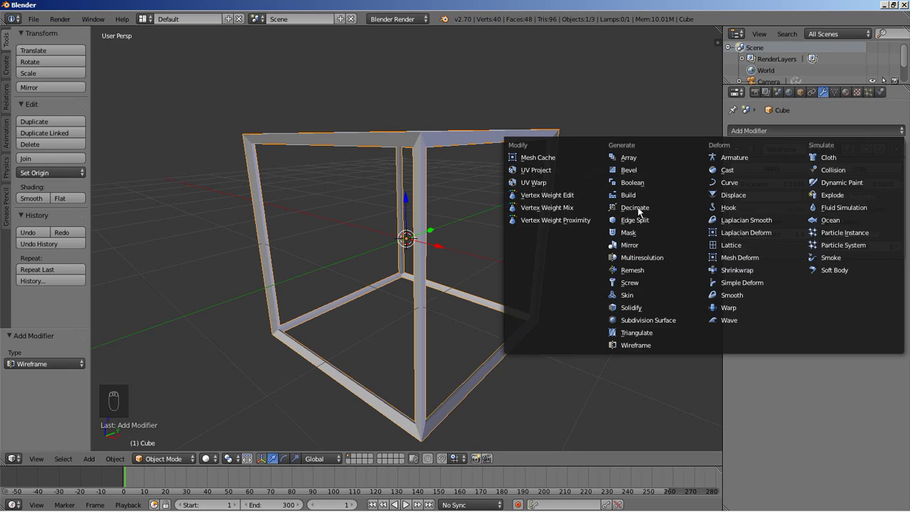
pyautogui.click(629, 157)
pyautogui.scroll(-3, 451, 223)
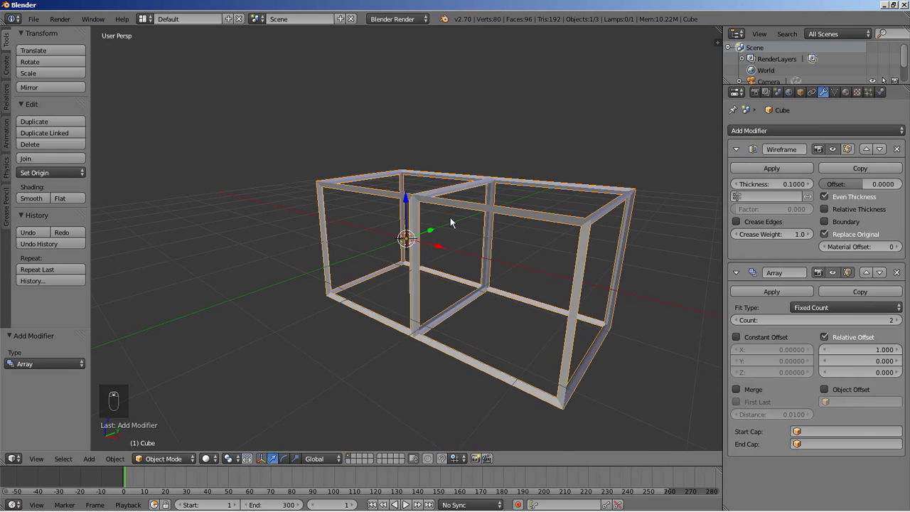
pyautogui.moveTo(444, 222); pyautogui.dragTo(470, 234, button='middle')
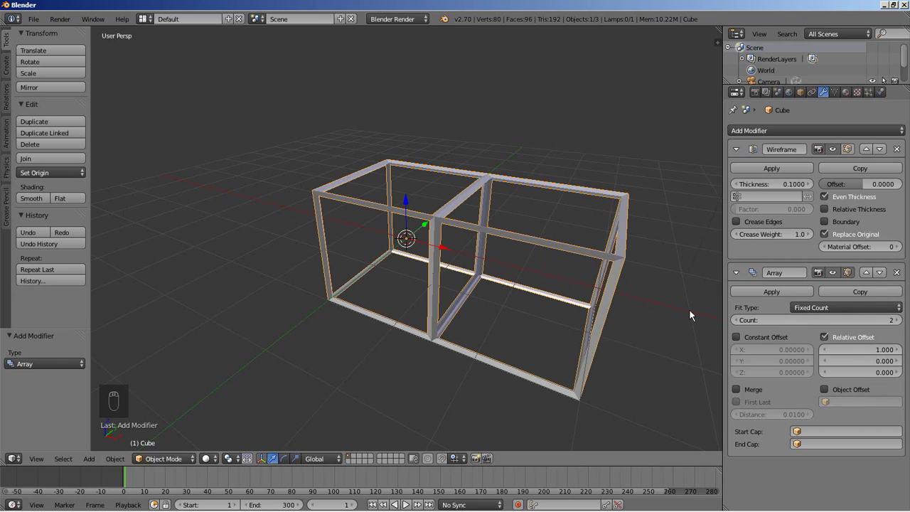
pyautogui.click(824, 337)
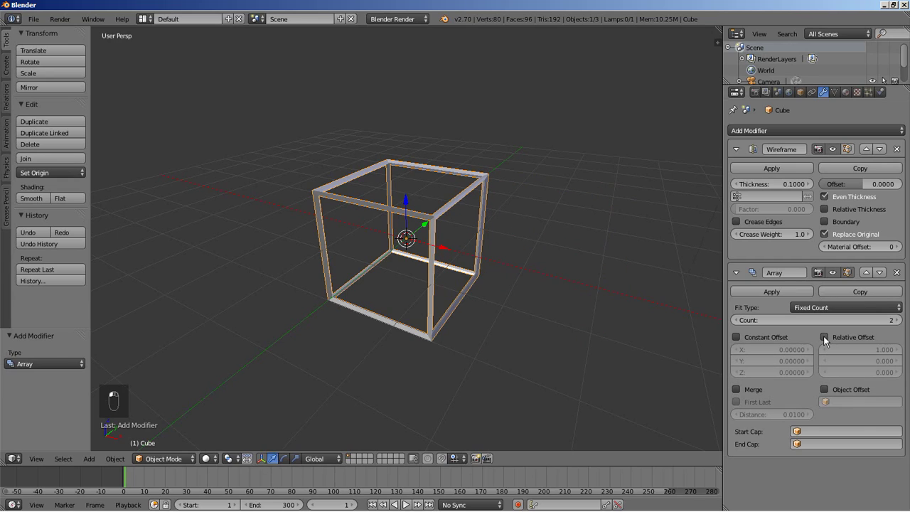
pyautogui.click(825, 389)
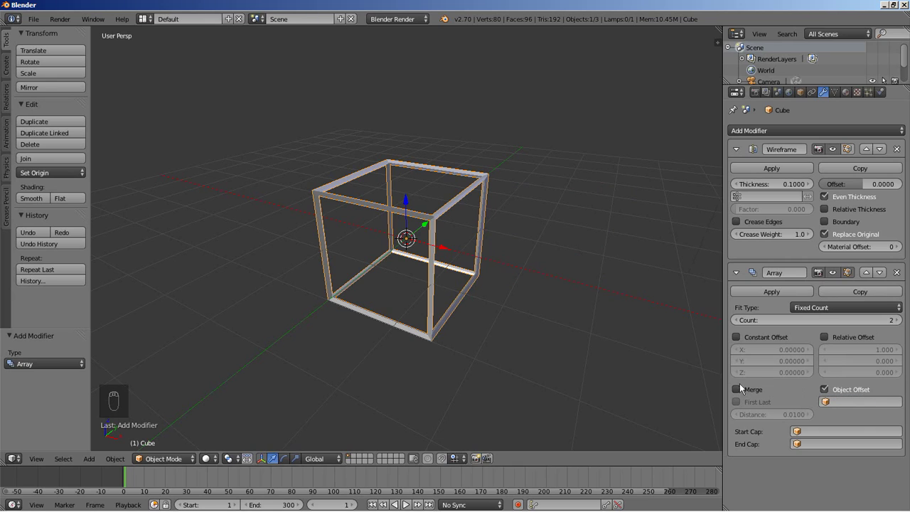
# Add a Plain Axes empty at the centre of the wireframe cube
pyautogui.scroll(2, 509, 311)
pyautogui.scroll(2, 509, 317)
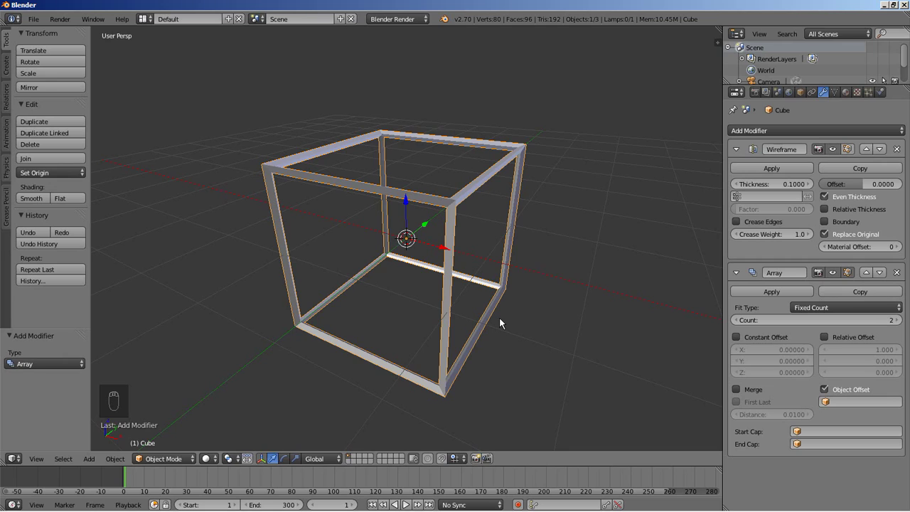
pyautogui.hotkey('shift', 'a')
pyautogui.moveTo(493, 405)
pyautogui.click(545, 318)
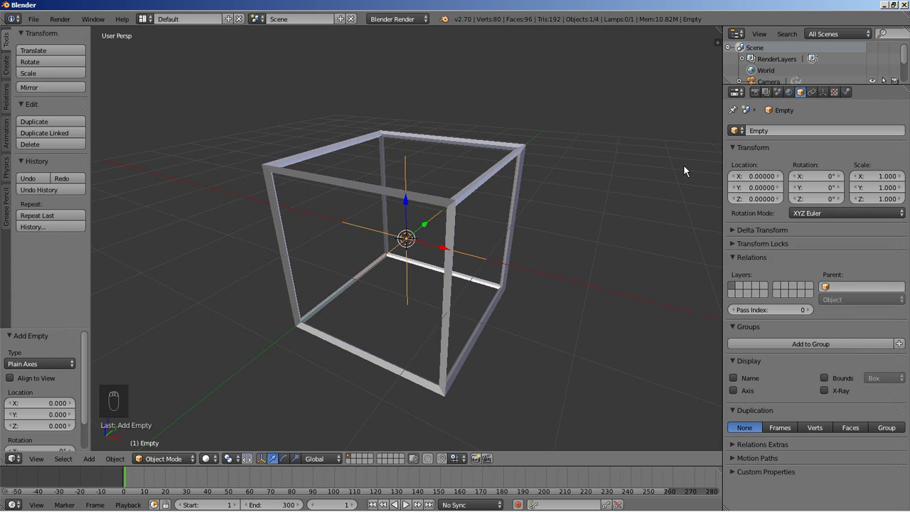
# Set the empty's display size to 2 so its axes reach beyond the cube
pyautogui.click(824, 92)
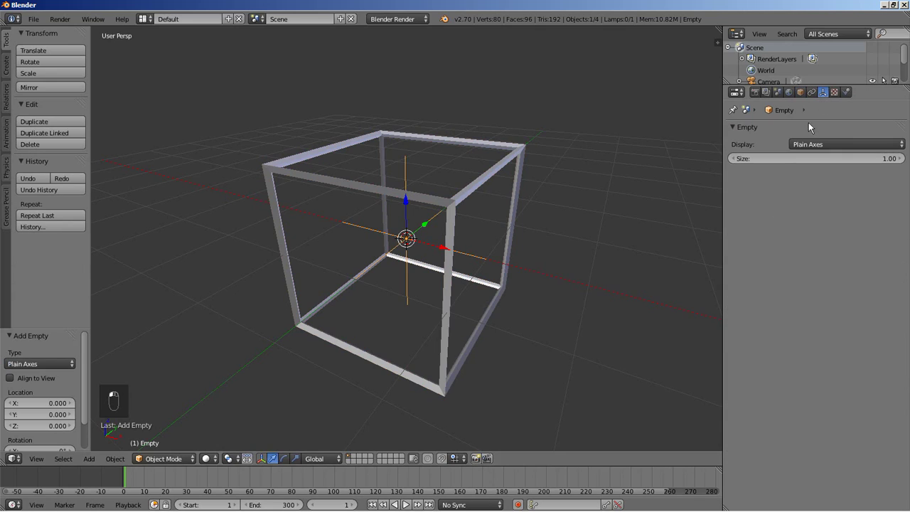
pyautogui.click(853, 158)
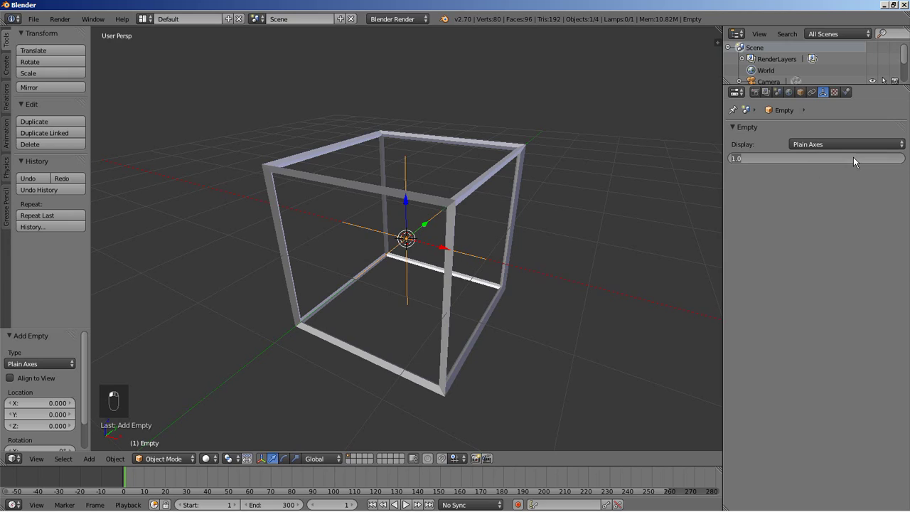
pyautogui.write('2')
pyautogui.press('Return')
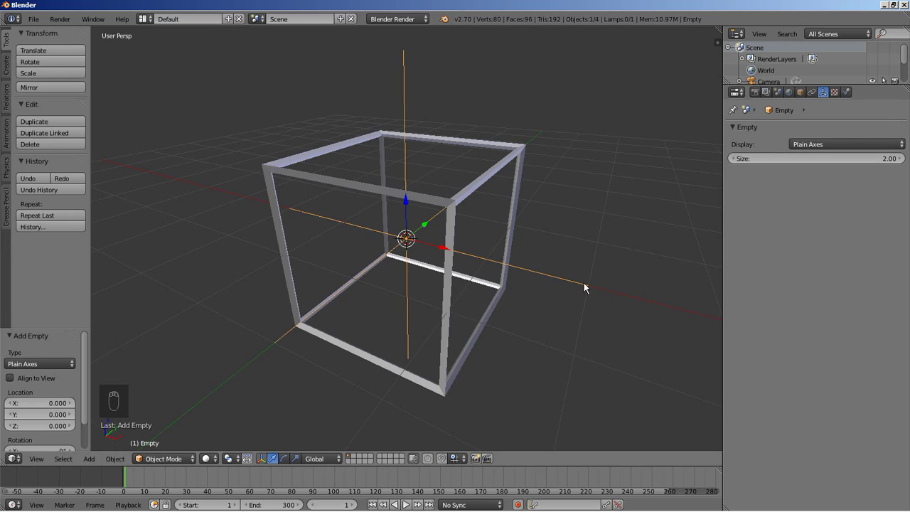
# Assign the empty as the offset object in the cube's Array modifier
pyautogui.moveTo(494, 229); pyautogui.dragTo(465, 227, button='middle')
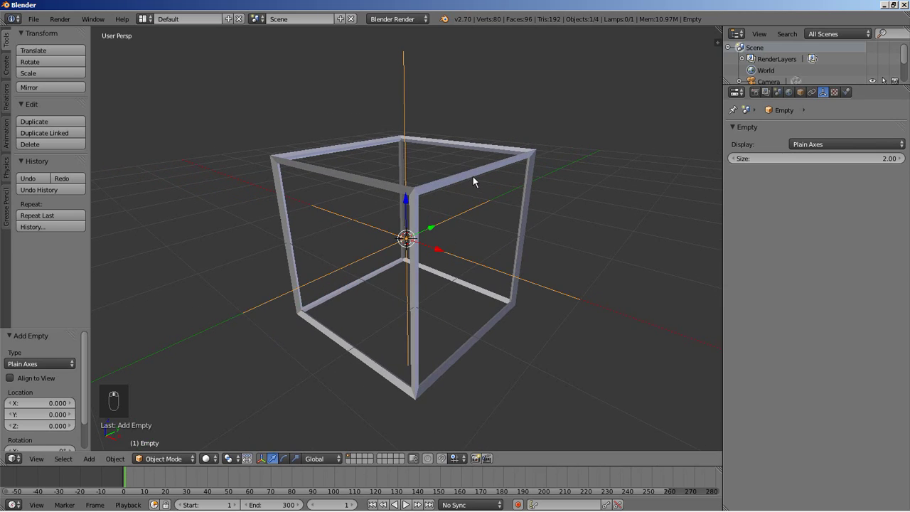
pyautogui.rightClick(522, 154)
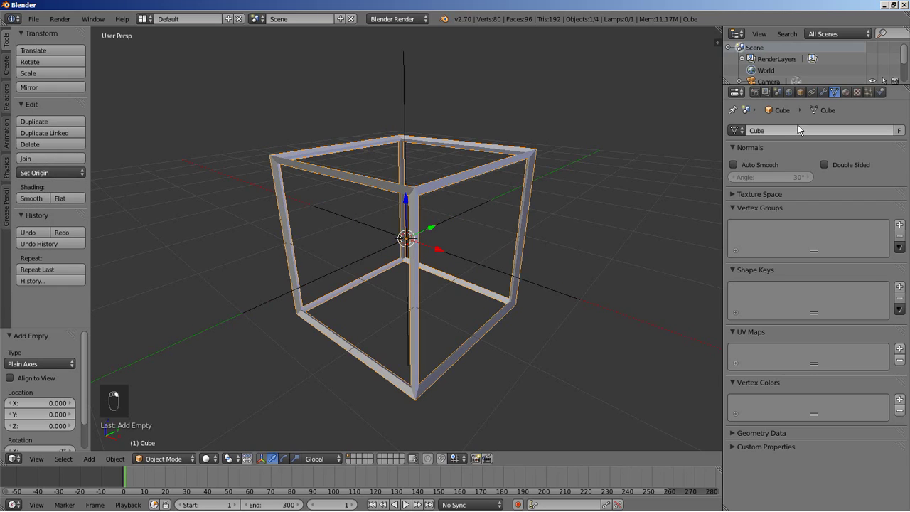
pyautogui.click(824, 92)
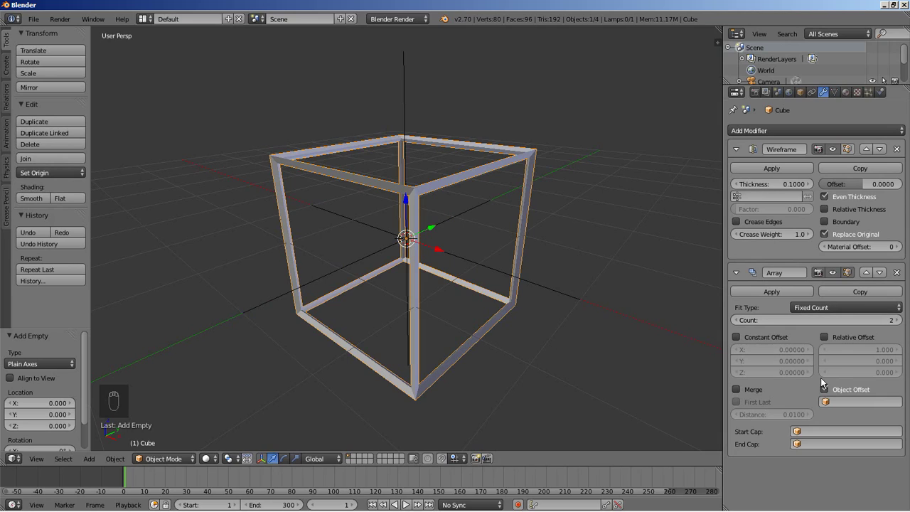
pyautogui.click(849, 402)
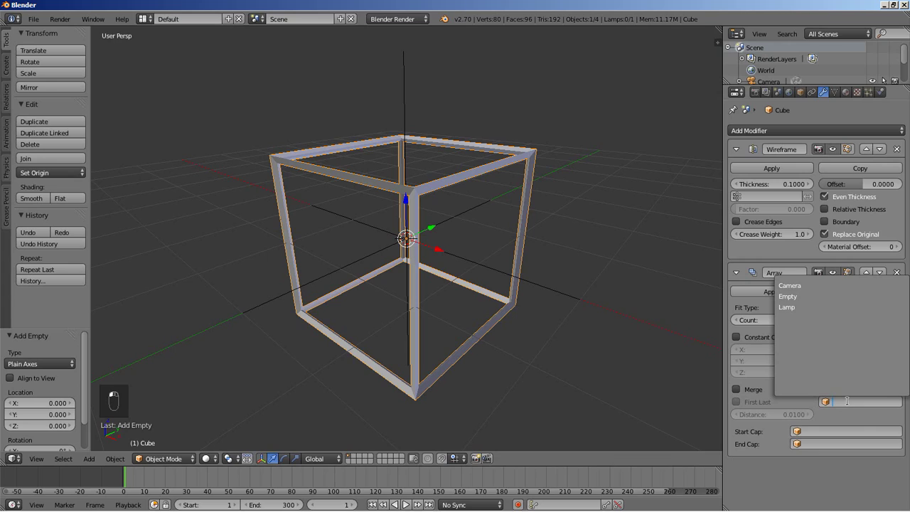
pyautogui.click(817, 297)
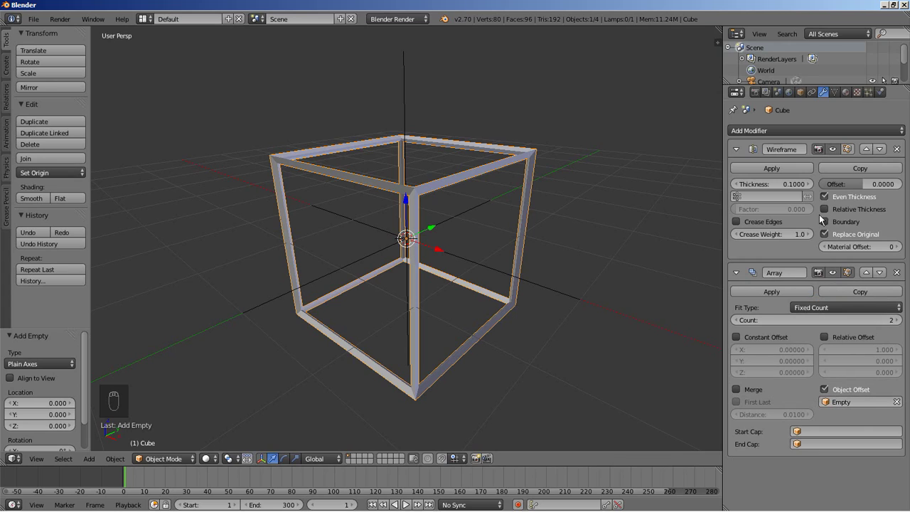
# Enlarge the properties area and add a second Wireframe modifier to the cube after the Array modifier
pyautogui.moveTo(814, 83); pyautogui.dragTo(814, 55)
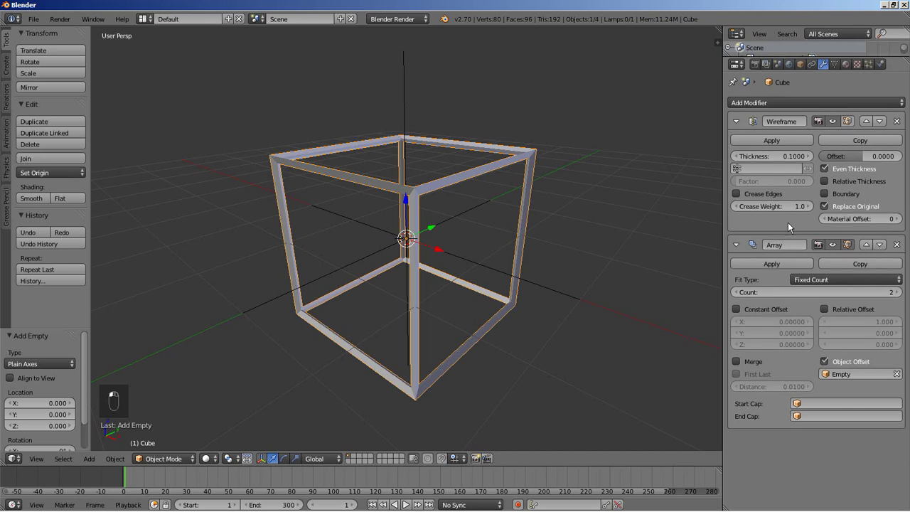
pyautogui.click(778, 101)
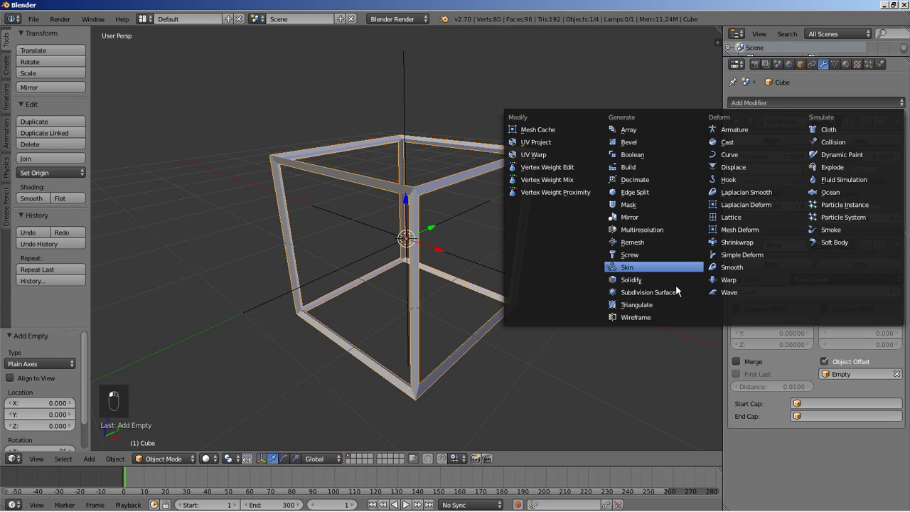
pyautogui.click(662, 317)
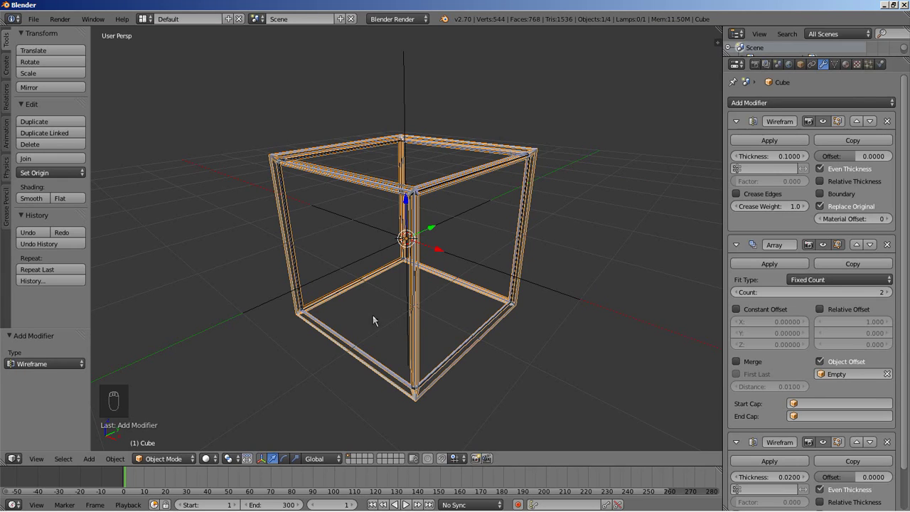
# Set the thickness of the cube's second Wireframe modifier to 0.035
pyautogui.moveTo(315, 315); pyautogui.dragTo(401, 326, button='middle')
pyautogui.scroll(4, 401, 322)
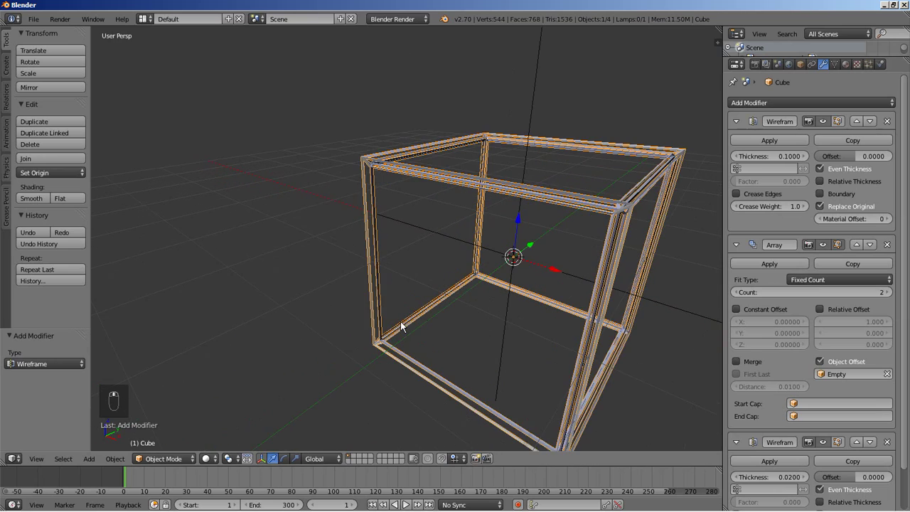
pyautogui.scroll(1, 393, 245)
pyautogui.moveTo(394, 245); pyautogui.dragTo(415, 290, button='middle')
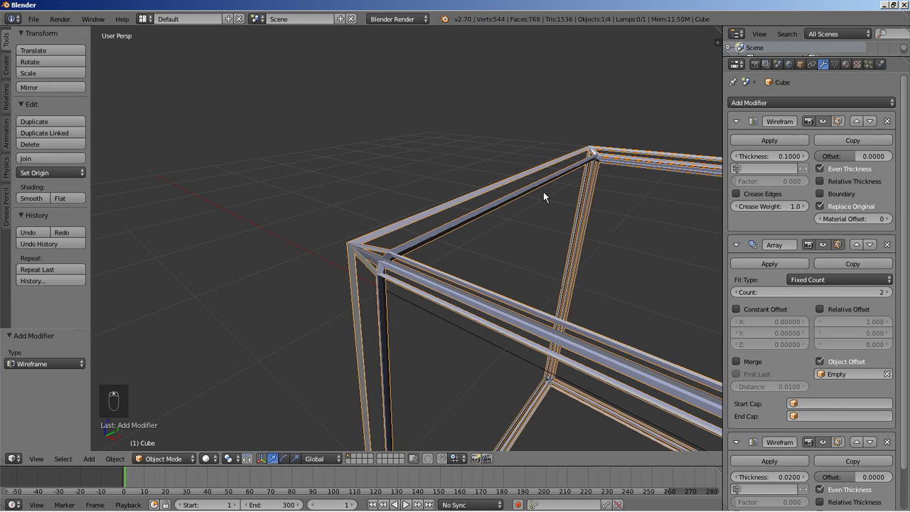
pyautogui.scroll(-3, 455, 313)
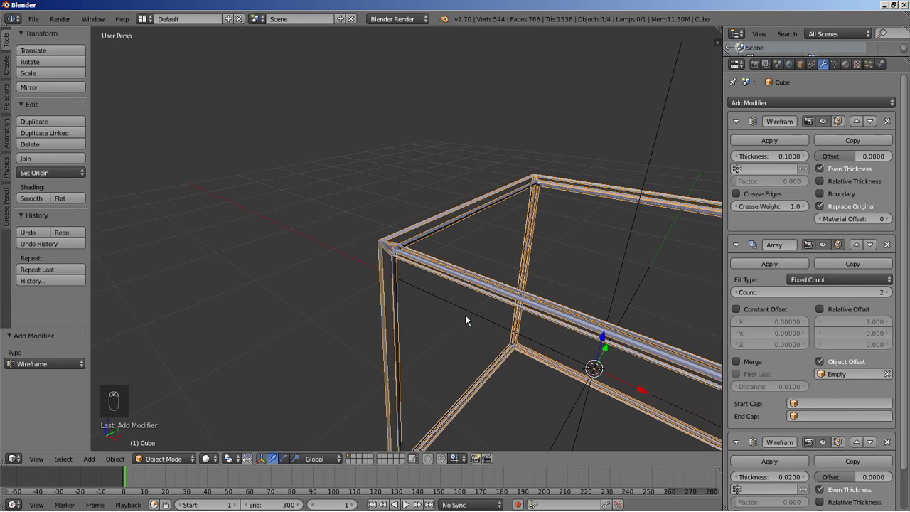
pyautogui.scroll(-3, 465, 314)
pyautogui.moveTo(505, 345); pyautogui.dragTo(458, 276, button='middle')
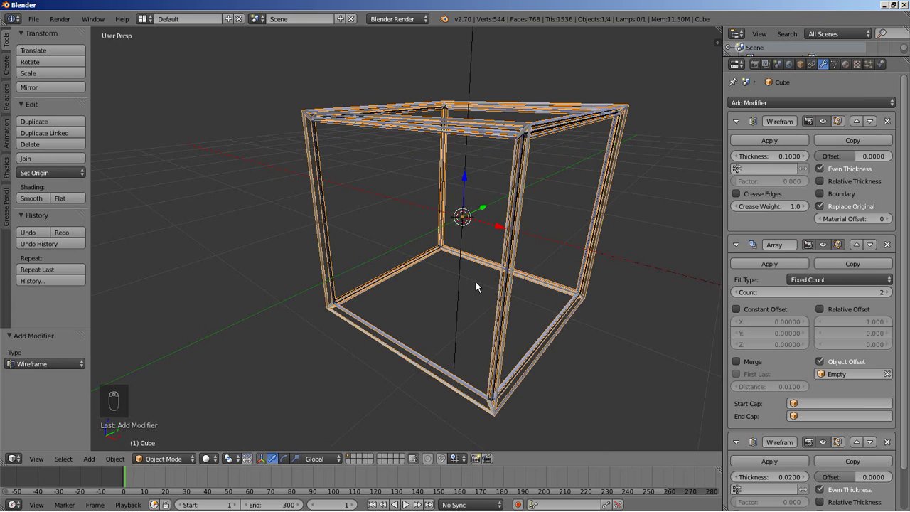
pyautogui.click(780, 477)
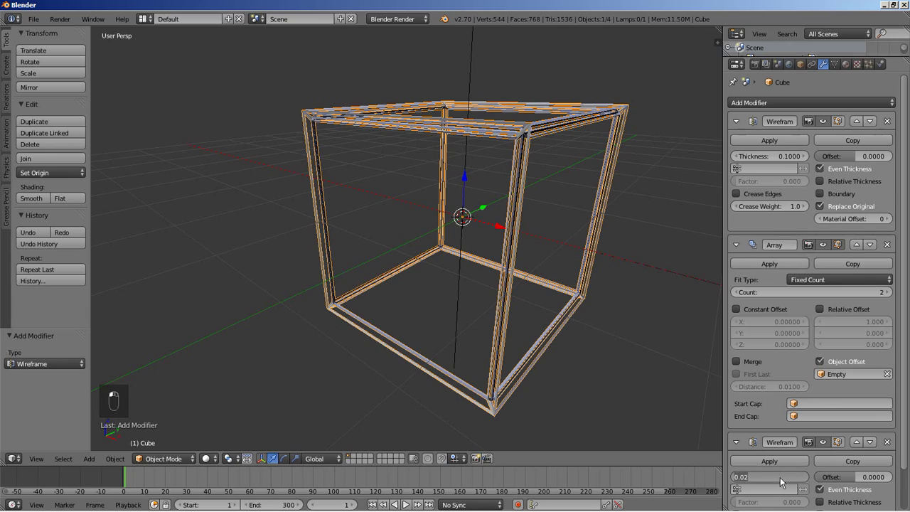
pyautogui.write('0.035')
pyautogui.press('Return')
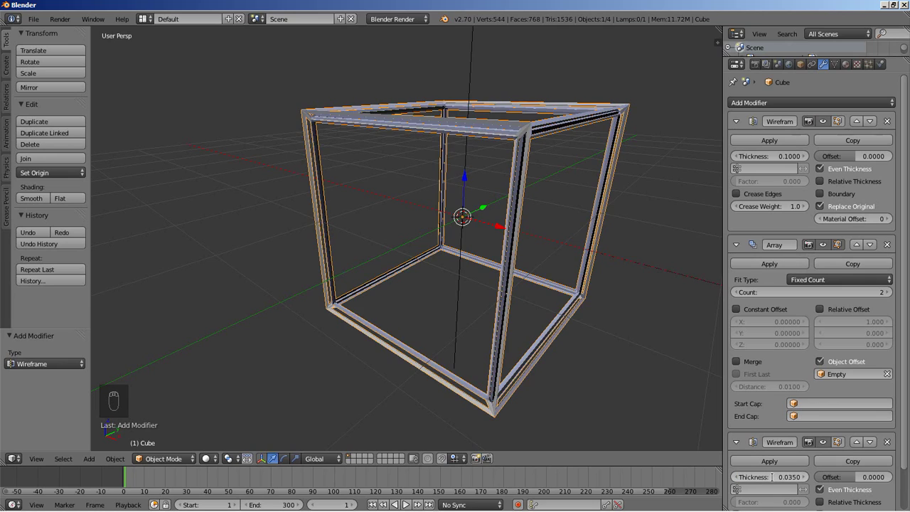
# Select the empty and scale it uniformly to 0.85 to shrink the arrayed copy inside the cube
pyautogui.moveTo(439, 381); pyautogui.dragTo(406, 297, button='middle')
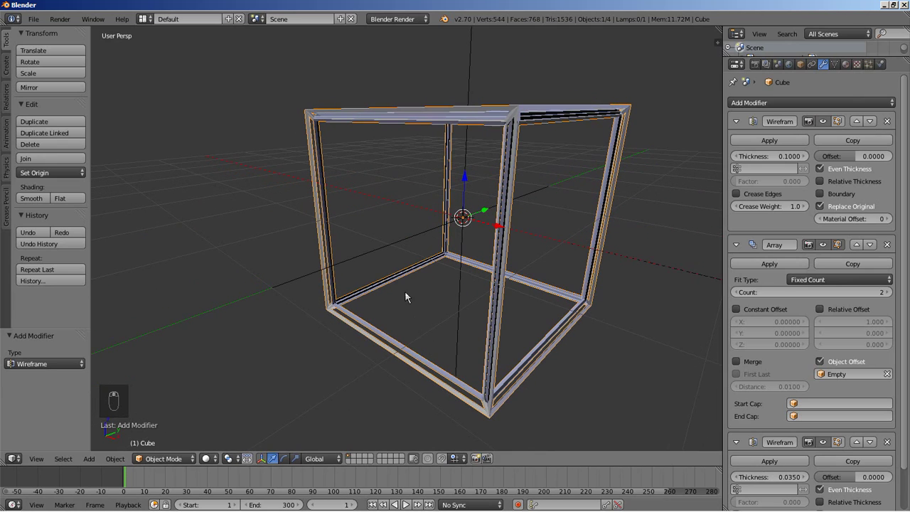
pyautogui.rightClick(381, 246)
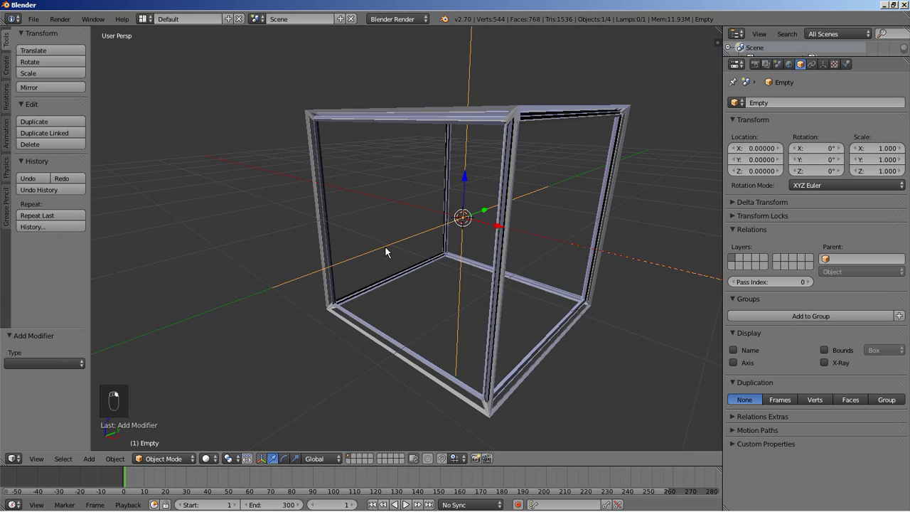
pyautogui.press('s')
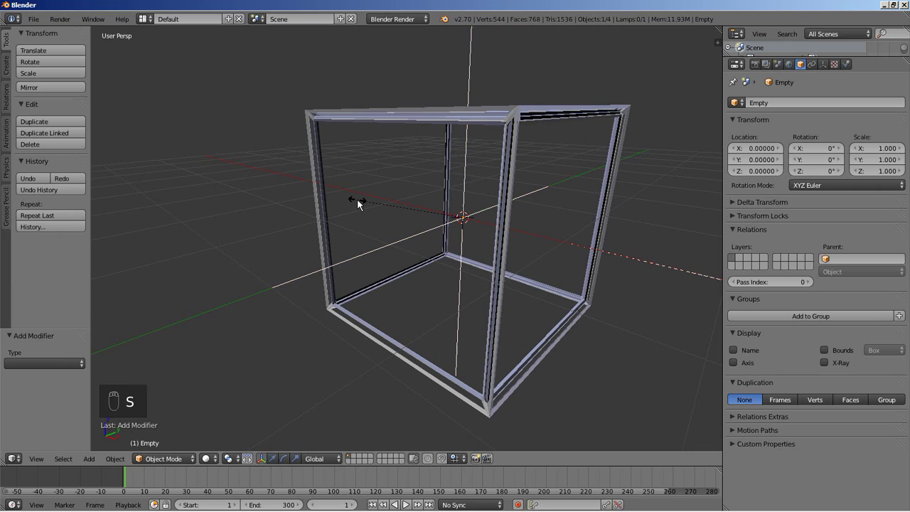
pyautogui.write('0')
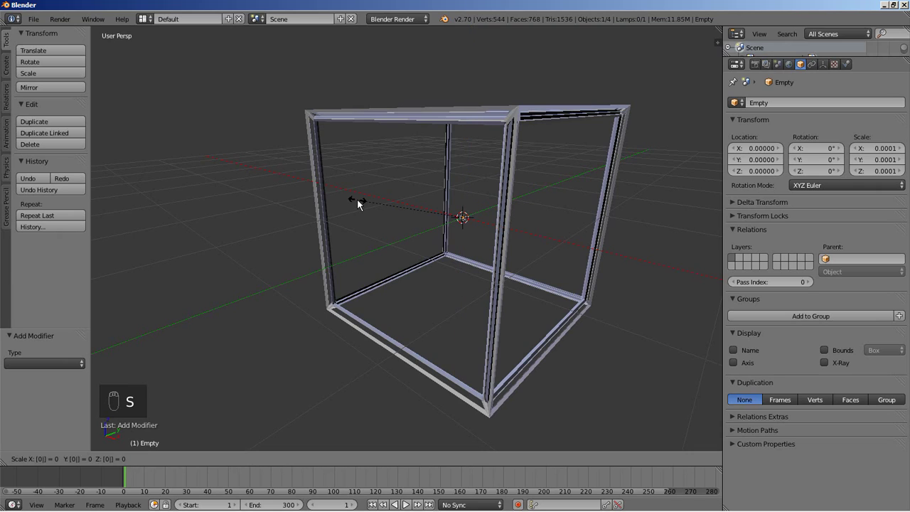
pyautogui.write('.85')
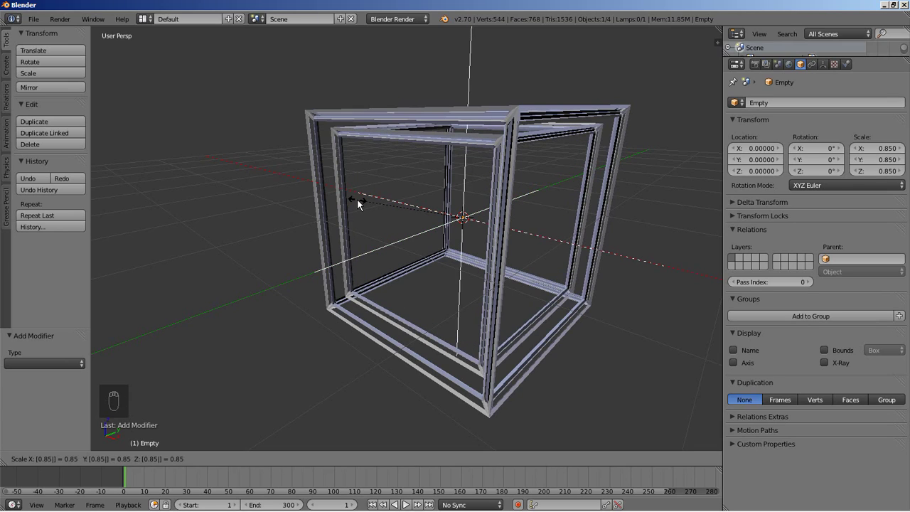
pyautogui.press('Return')
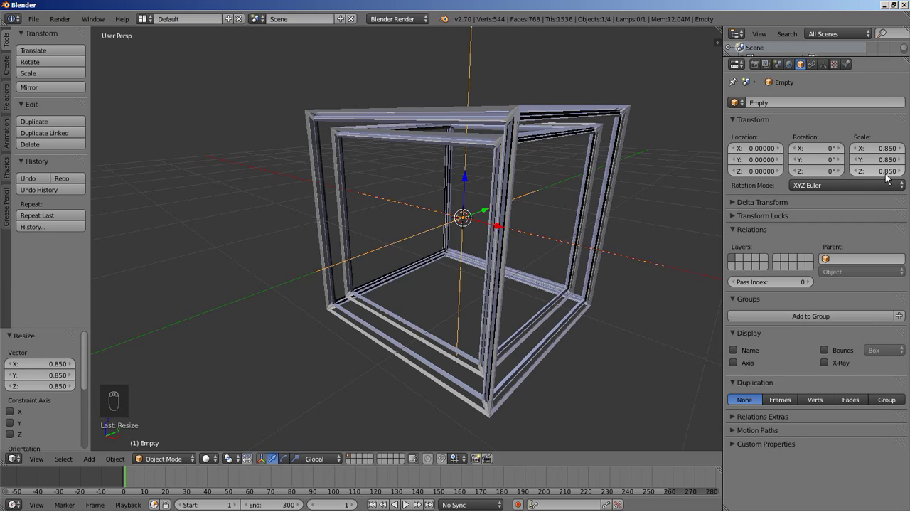
# Select the cube and raise the count of its Array modifier to 16
pyautogui.moveTo(388, 296); pyautogui.dragTo(385, 261, button='middle')
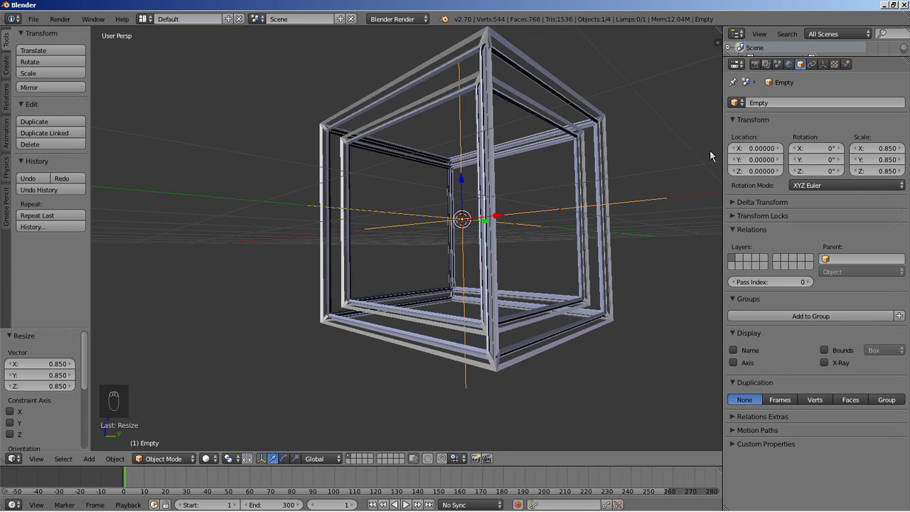
pyautogui.rightClick(549, 79)
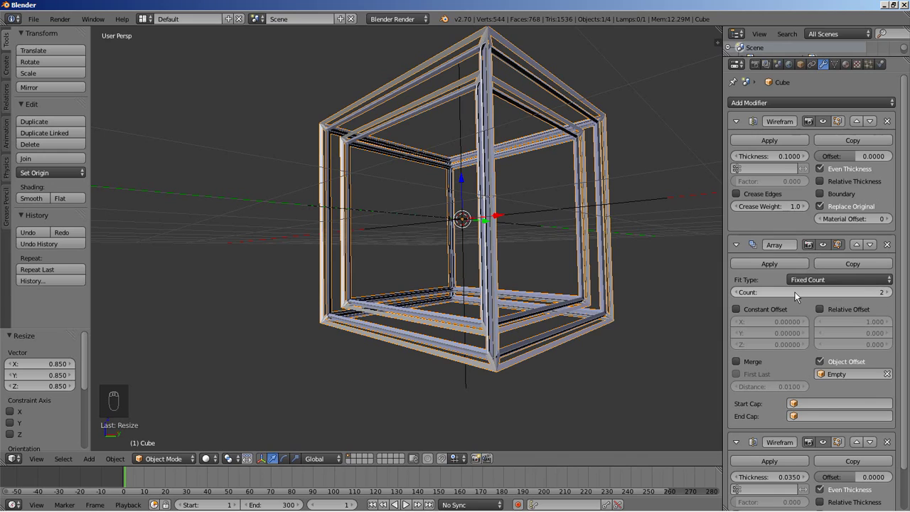
pyautogui.click(887, 294)
pyautogui.moveTo(888, 294); pyautogui.dragTo(896, 294)
pyautogui.moveTo(331, 359); pyautogui.dragTo(429, 359, button='middle')
pyautogui.click(890, 294)
pyautogui.click(890, 294)
pyautogui.click(889, 295)
pyautogui.click(890, 295)
pyautogui.click(889, 295)
pyautogui.click(890, 294)
pyautogui.moveTo(412, 306); pyautogui.dragTo(389, 313, button='middle')
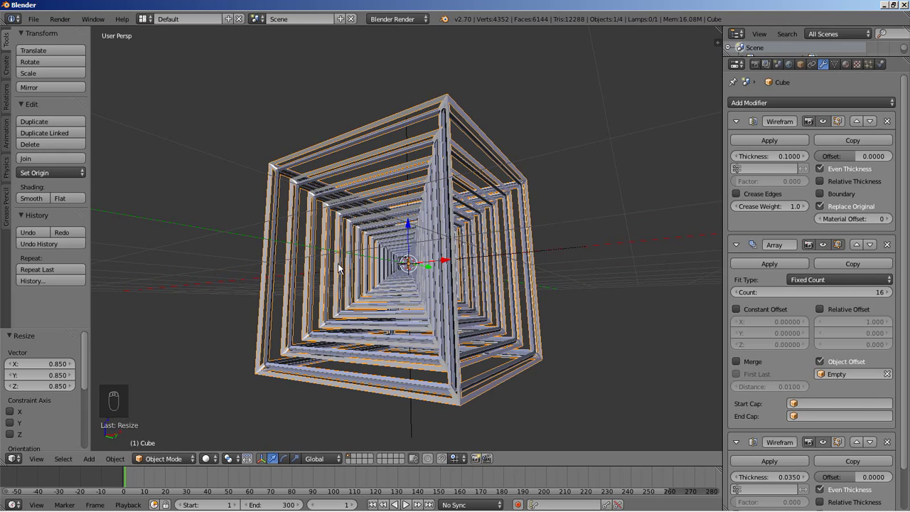
# Look through the camera, select it and set its location to X 3, Y 2 and Z -1.2
pyautogui.press('KP_0')
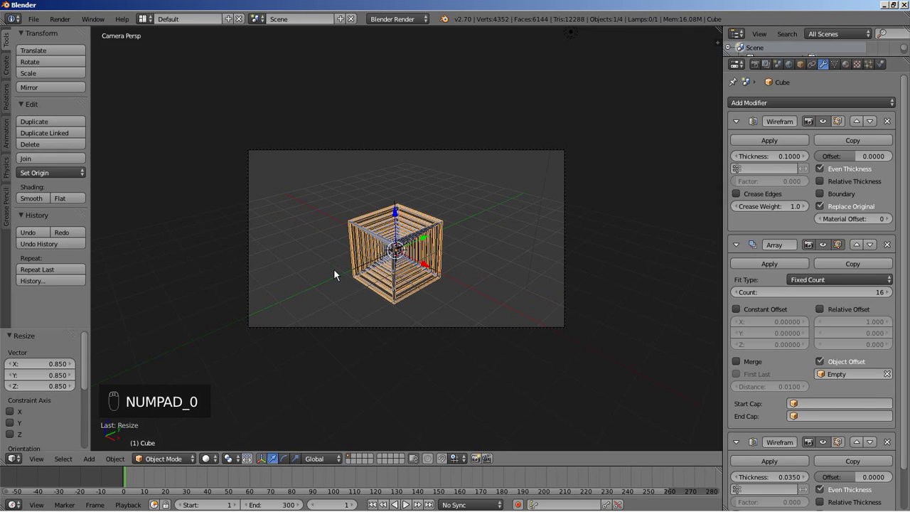
pyautogui.rightClick(358, 150)
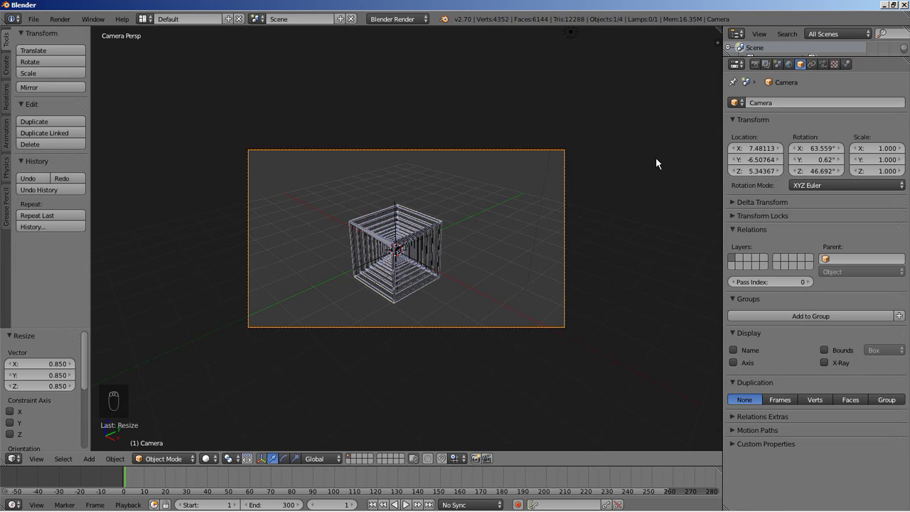
pyautogui.write('3')
pyautogui.press('Return')
pyautogui.click(759, 159)
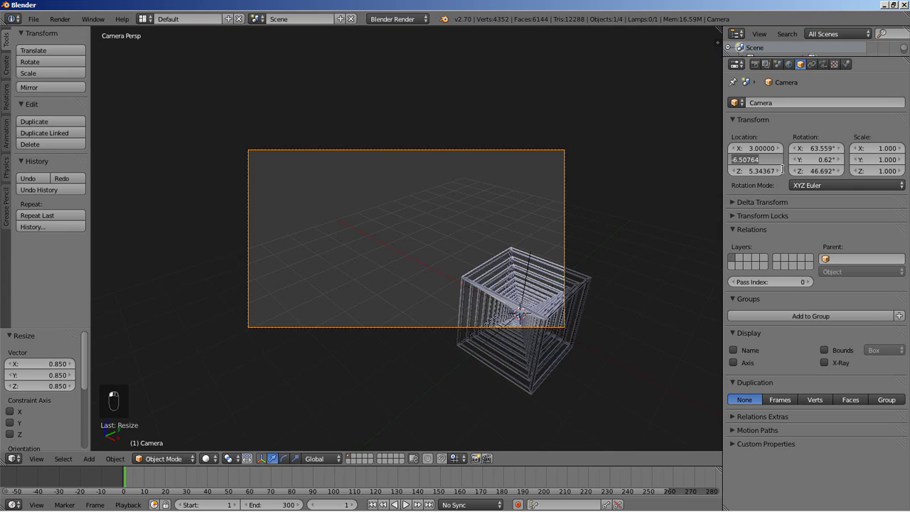
pyautogui.write('2')
pyautogui.press('Return')
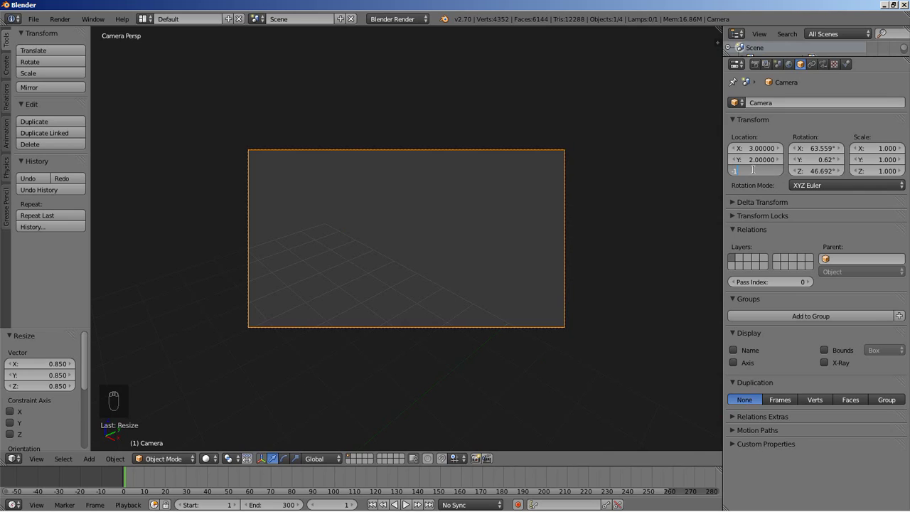
pyautogui.click(754, 170)
pyautogui.write('-1.2')
pyautogui.press('Return')
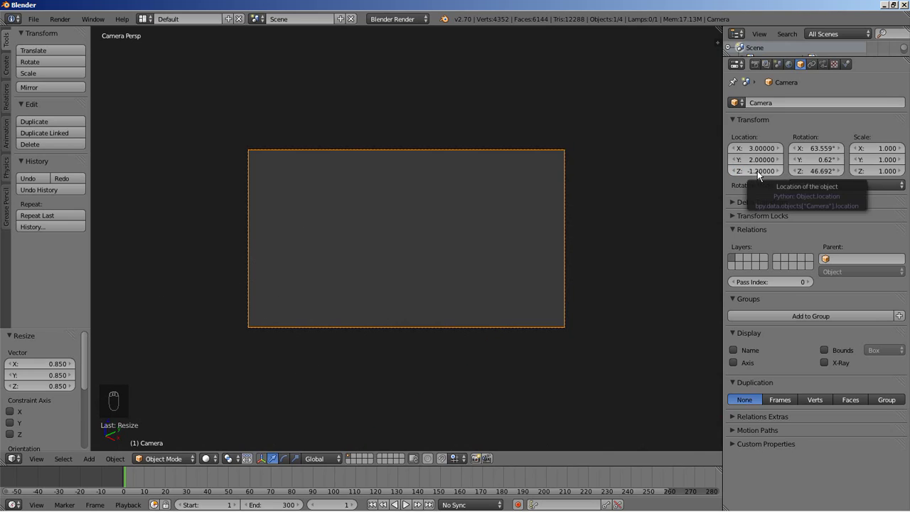
# Set the camera's rotation to X 110°, Y 5° and Z 125°
pyautogui.click(825, 147)
pyautogui.write('110')
pyautogui.press('Return')
pyautogui.click(823, 161)
pyautogui.write('5')
pyautogui.press('Return')
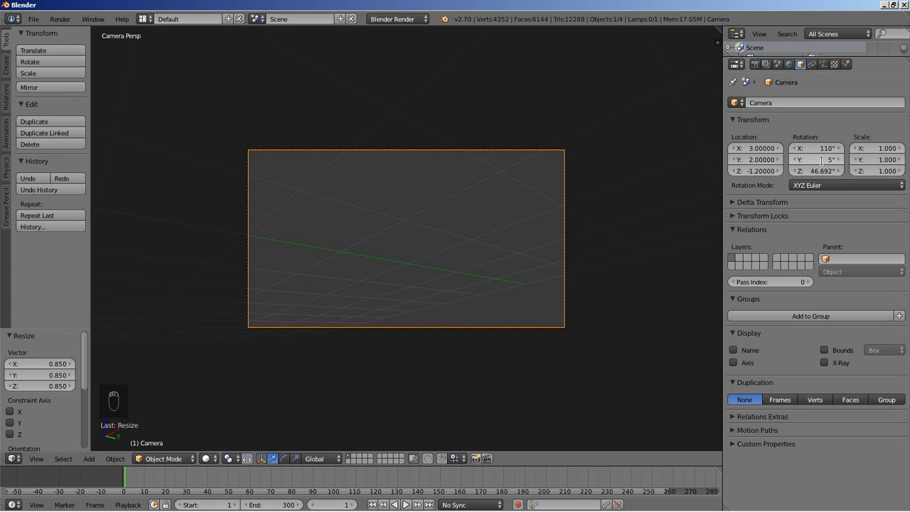
pyautogui.click(822, 171)
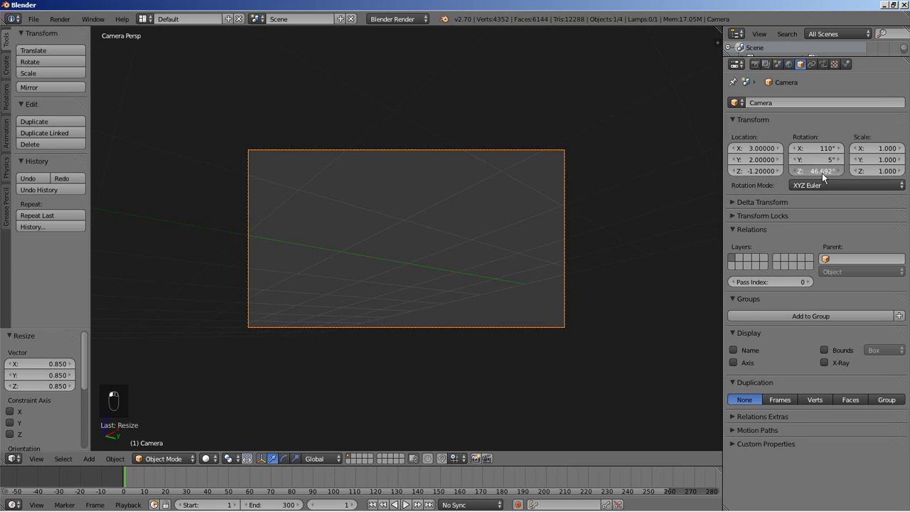
pyautogui.write('125')
pyautogui.press('Return')
pyautogui.scroll(2, 586, 182)
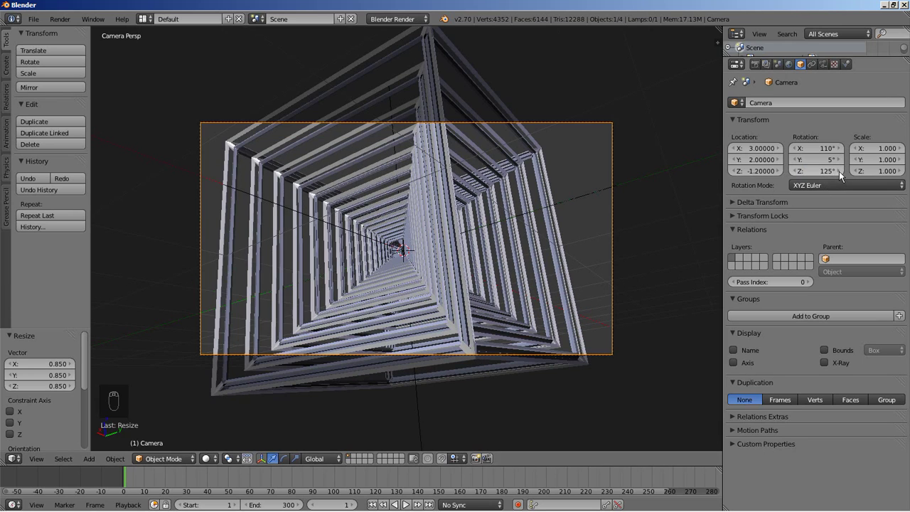
# Fine-tune the camera's rotation to Z 127° and X 111°
pyautogui.click(839, 172)
pyautogui.click(839, 171)
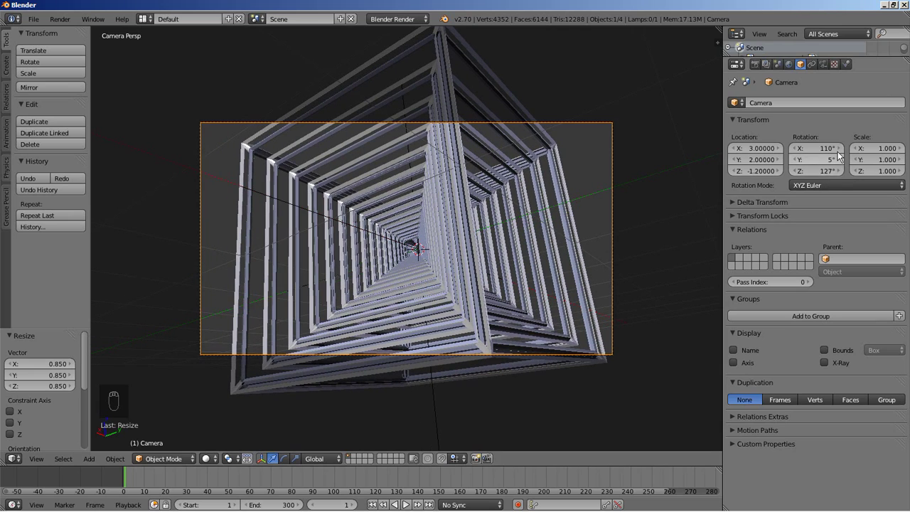
pyautogui.click(840, 148)
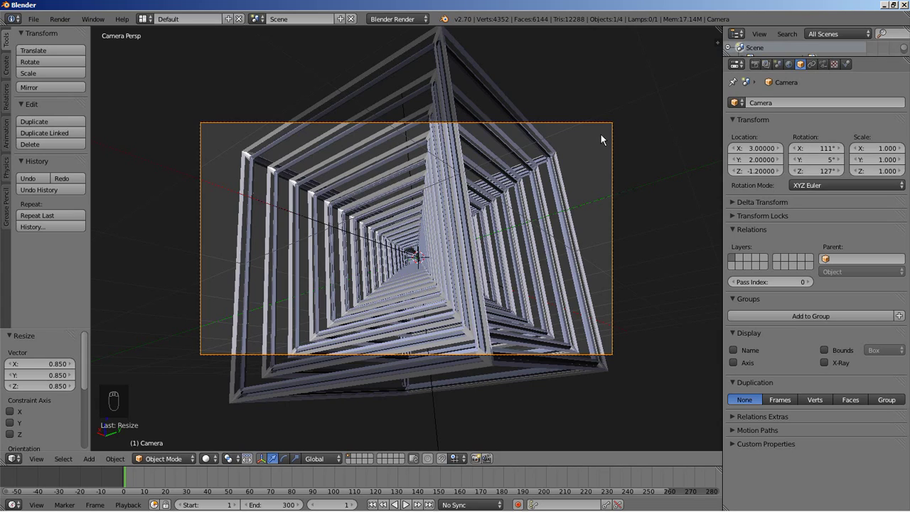
# Set the camera's focal length to 33 mm
pyautogui.click(823, 65)
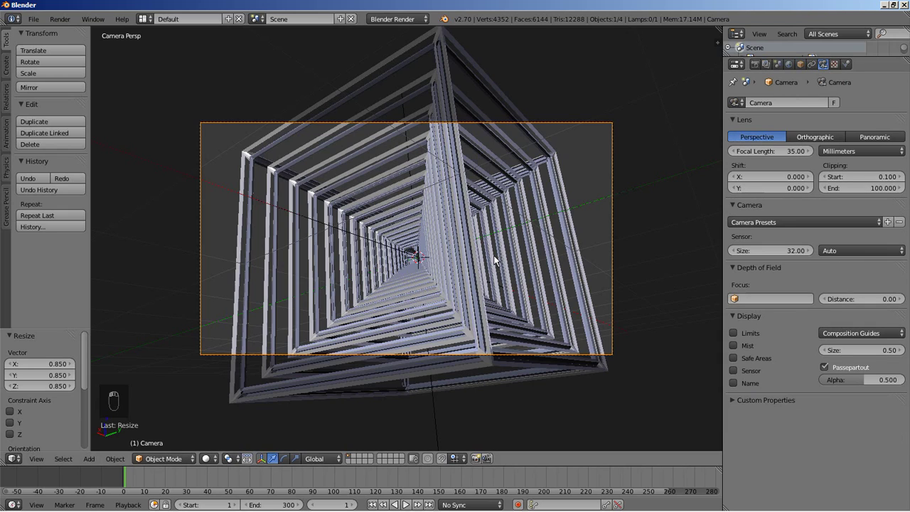
pyautogui.click(790, 150)
pyautogui.write('33')
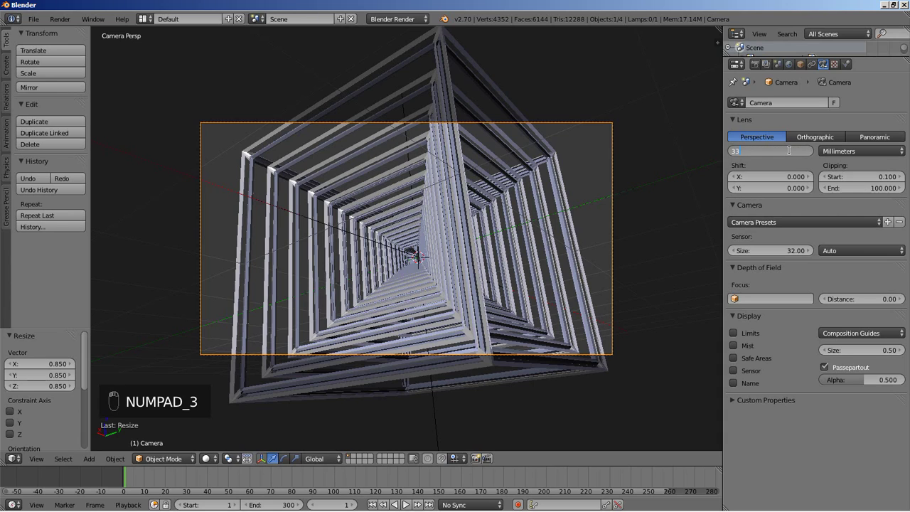
pyautogui.press('Return')
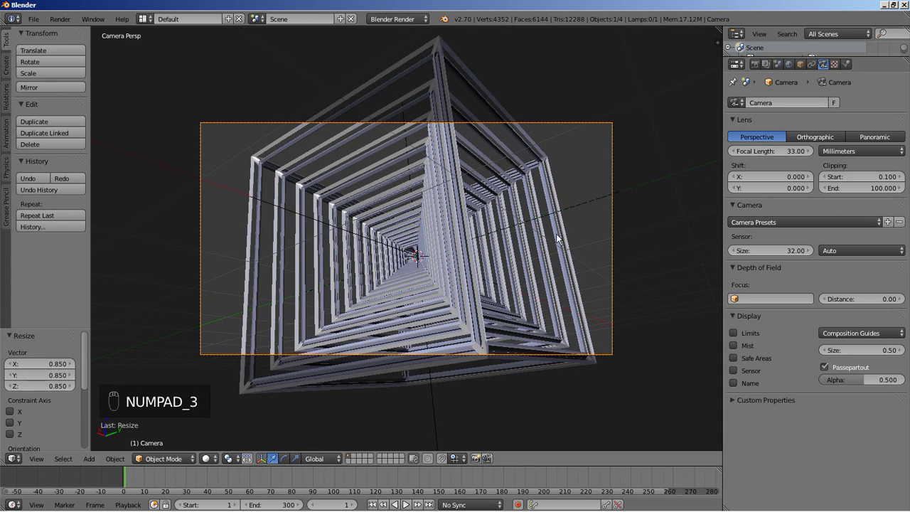
# Leave the camera view and turn on the display of the camera's limits
pyautogui.moveTo(544, 299); pyautogui.dragTo(467, 320, button='middle')
pyautogui.moveTo(375, 313); pyautogui.dragTo(458, 222, button='middle')
pyautogui.click(733, 332)
pyautogui.scroll(-2, 345, 384)
pyautogui.moveTo(124, 300); pyautogui.dragTo(260, 261, button='middle')
pyautogui.moveTo(306, 344); pyautogui.dragTo(462, 310, button='middle')
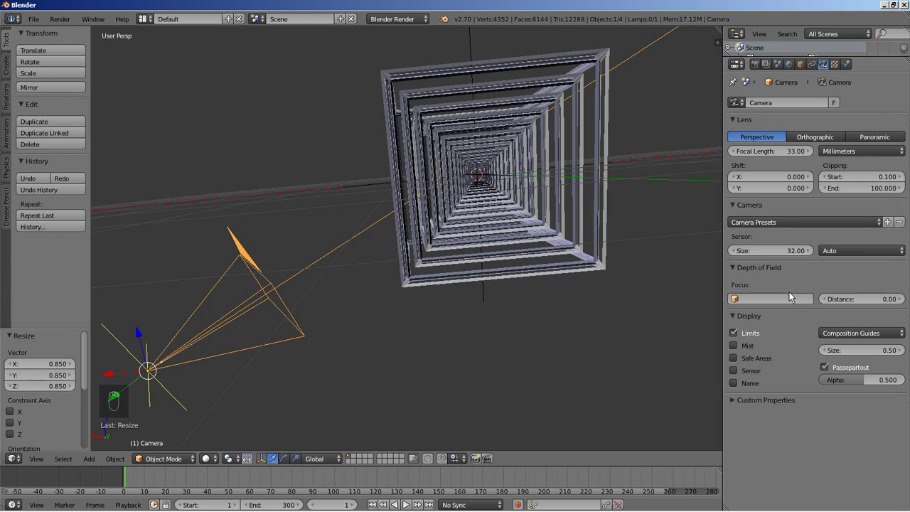
# Adjust the camera's depth of field distance to 2.6 so the focus marker sits at the cube's near corner
pyautogui.moveTo(846, 299); pyautogui.dragTo(896, 329)
pyautogui.moveTo(384, 387); pyautogui.dragTo(420, 390, button='middle')
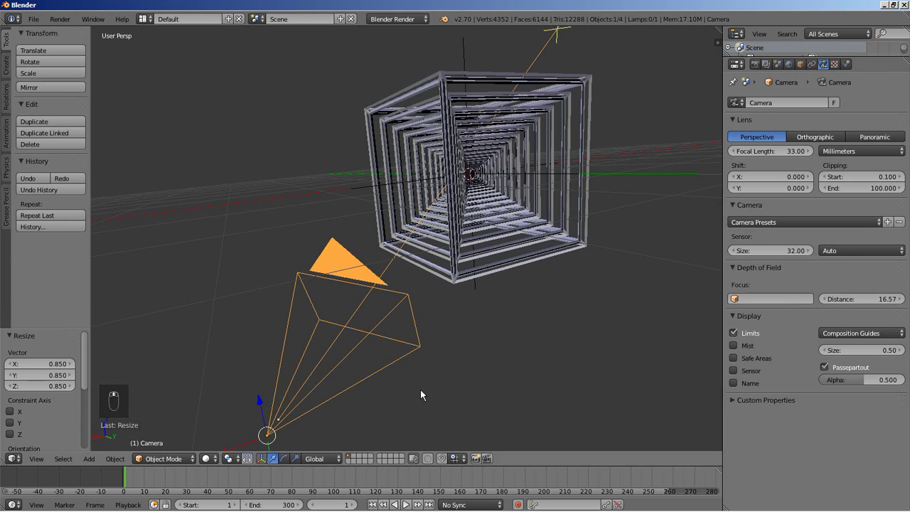
pyautogui.moveTo(853, 300)
pyautogui.mouseDown()
pyautogui.moveTo(84, 439)
pyautogui.moveTo(866, 298)
pyautogui.mouseUp()
pyautogui.moveTo(669, 285); pyautogui.dragTo(464, 315, button='middle')
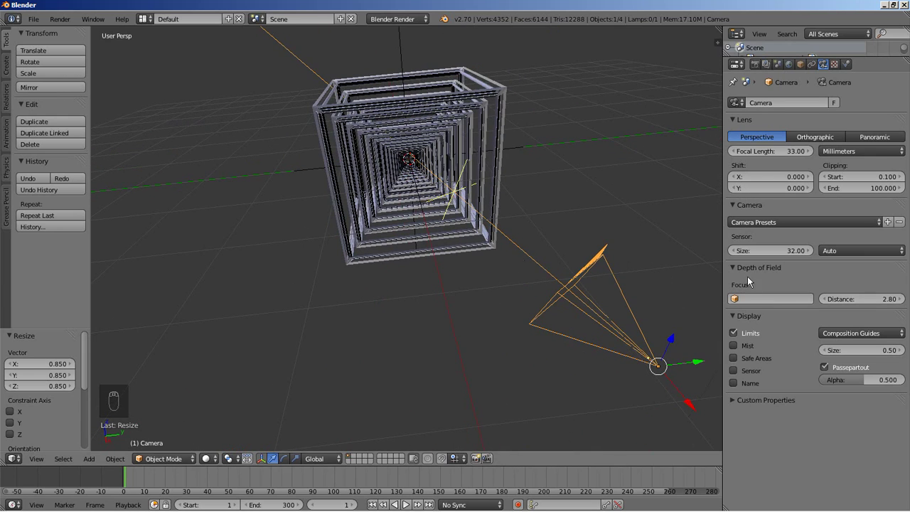
pyautogui.moveTo(857, 296); pyautogui.dragTo(841, 305)
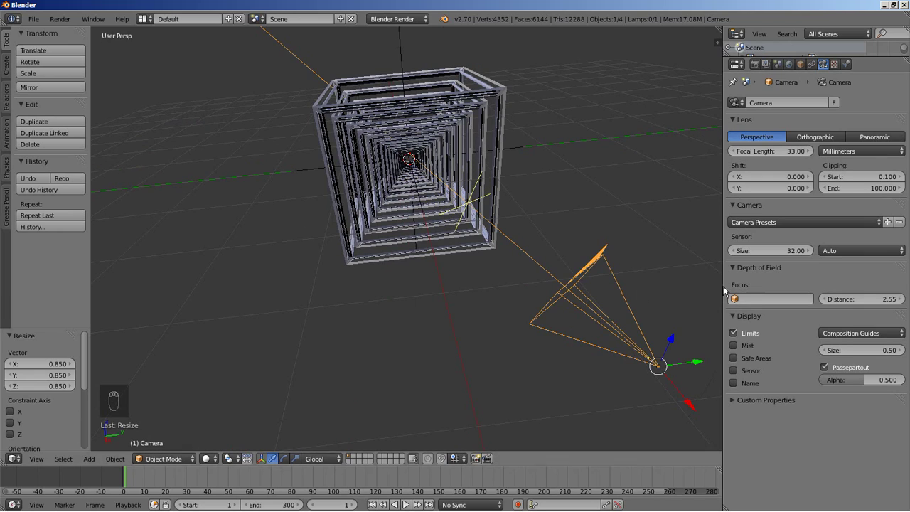
pyautogui.click(869, 304)
pyautogui.write('2.6')
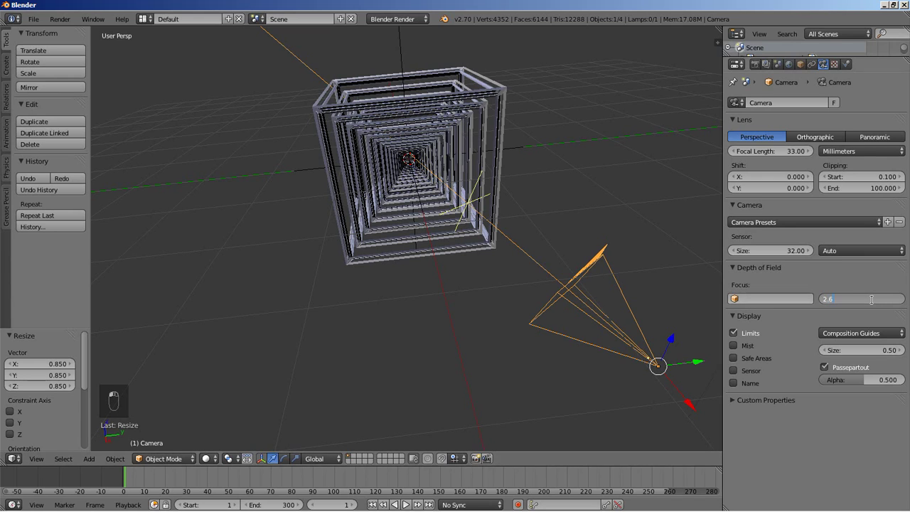
pyautogui.press('Return')
pyautogui.moveTo(522, 199); pyautogui.dragTo(349, 256, button='middle')
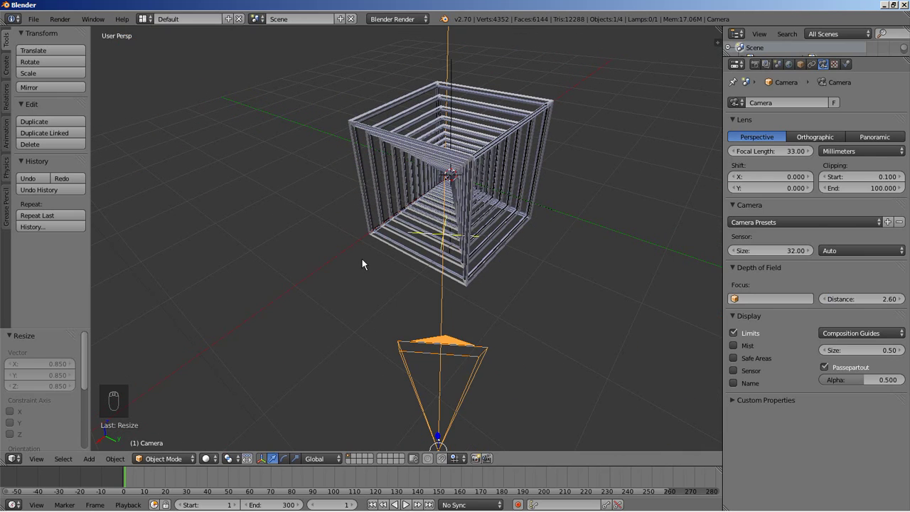
# Return to the camera view and switch the render engine to Cycles Render
pyautogui.press('KP_0')
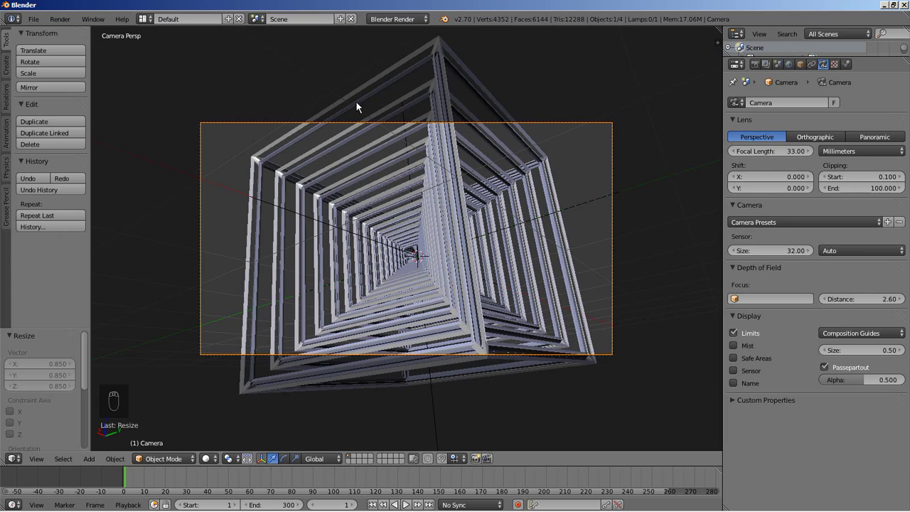
pyautogui.click(399, 20)
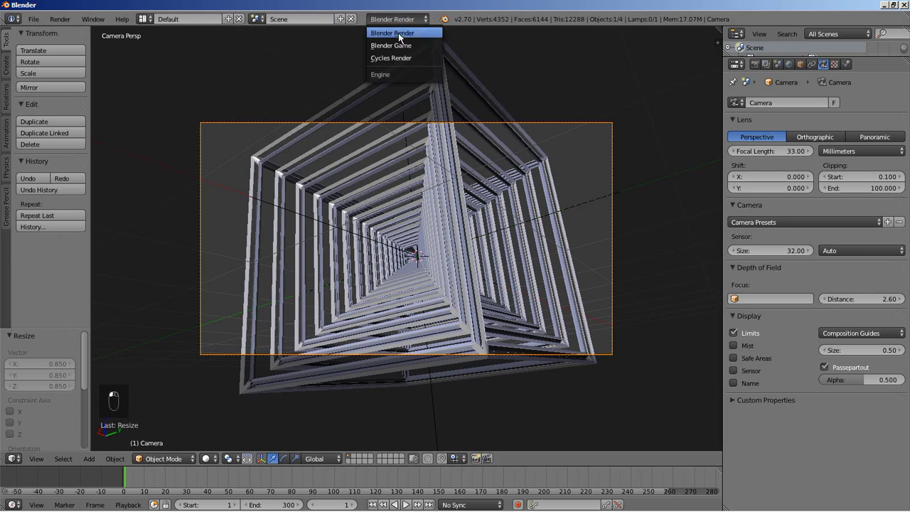
pyautogui.click(398, 59)
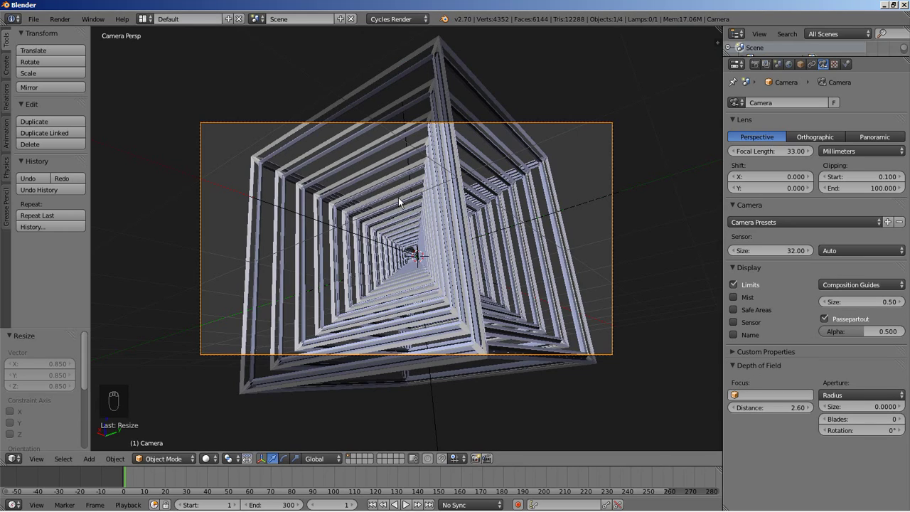
# Enable nodes on the cube's material and set its surface shader to Glass BSDF
pyautogui.rightClick(452, 179)
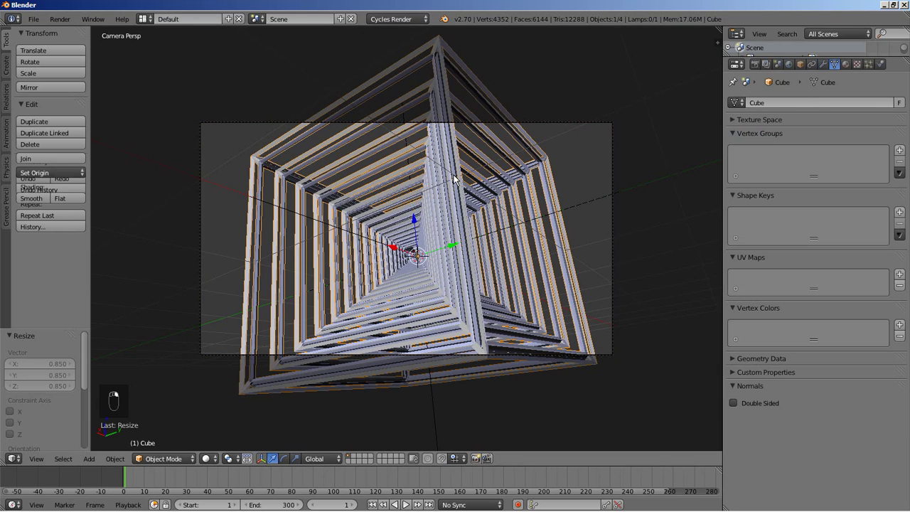
pyautogui.click(845, 65)
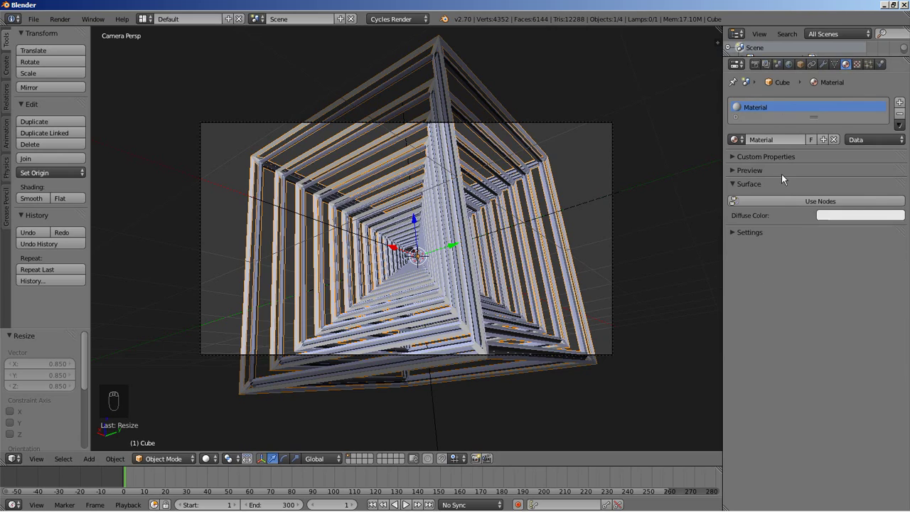
pyautogui.click(796, 201)
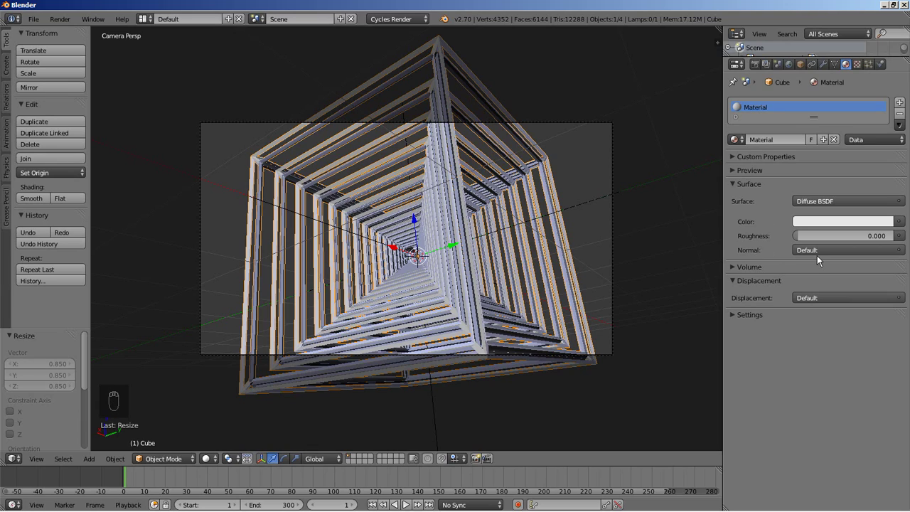
pyautogui.click(823, 202)
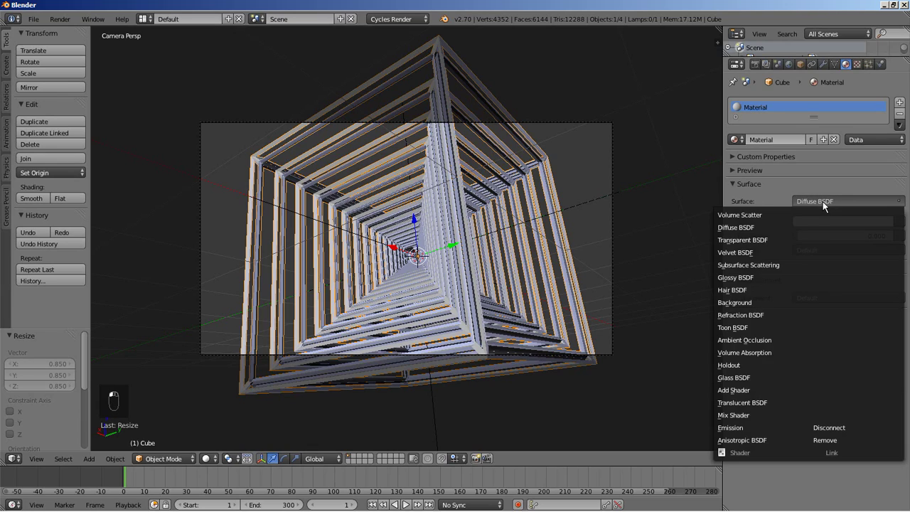
pyautogui.click(734, 377)
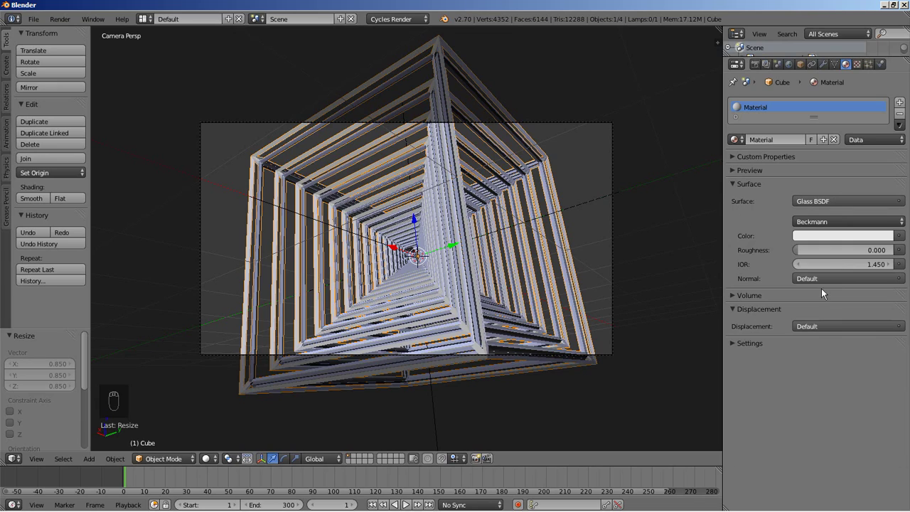
# Set the glass colour to a bright yellow-green and give the material's viewport colour the same green
pyautogui.click(825, 236)
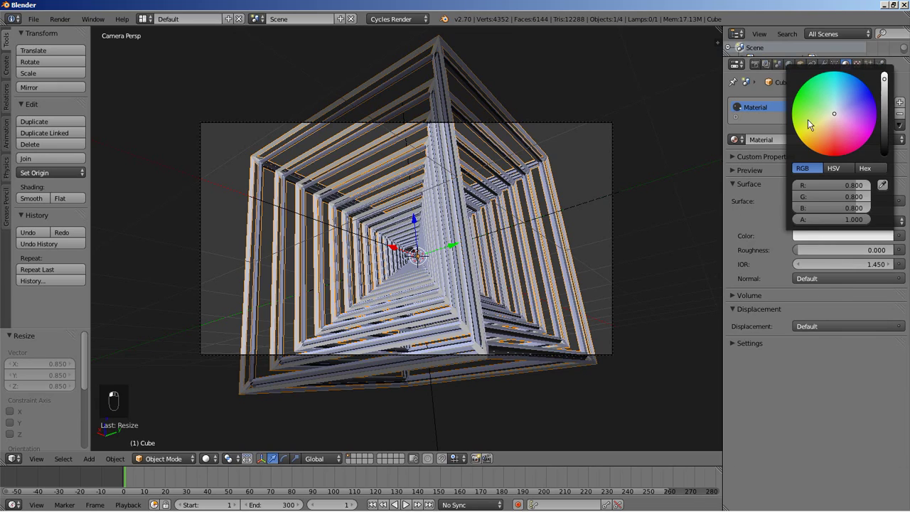
pyautogui.click(787, 110)
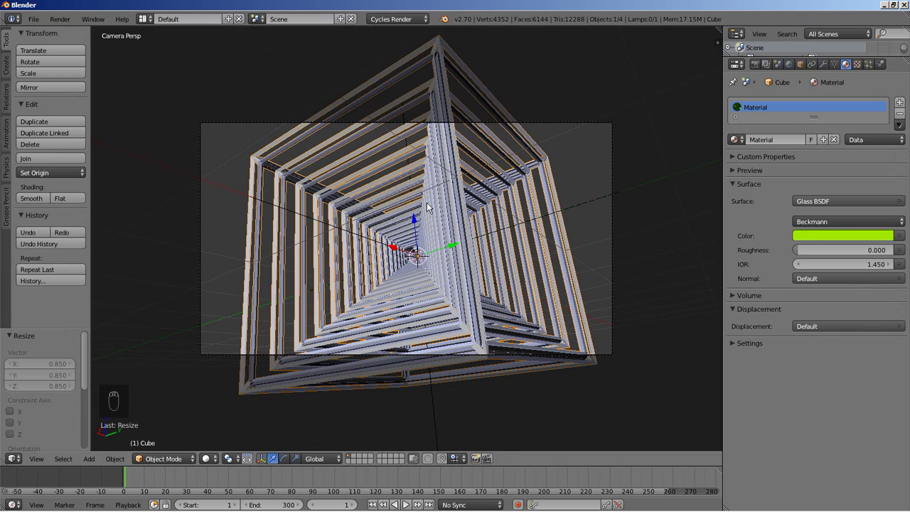
pyautogui.click(733, 343)
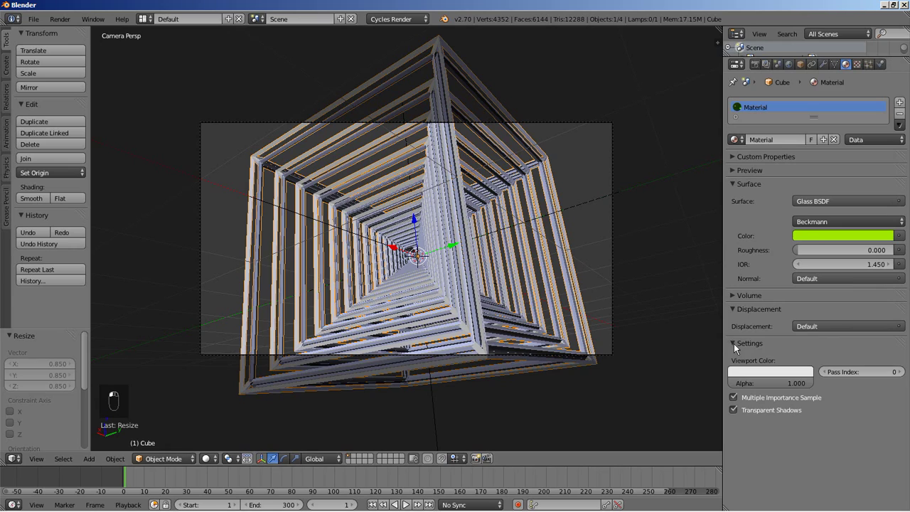
pyautogui.click(744, 378)
pyautogui.click(807, 340)
pyautogui.click(823, 239)
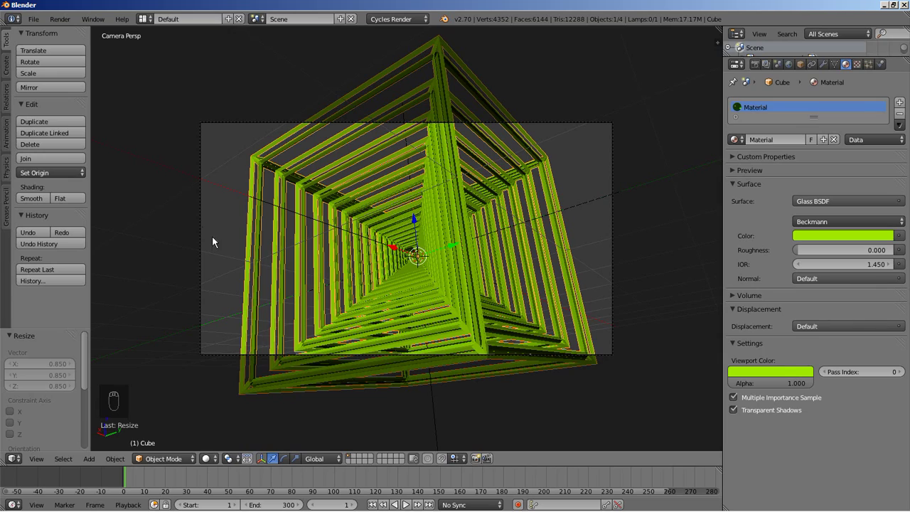
# Enable nodes for the world surface and brighten its background colour to a light grey
pyautogui.click(789, 63)
pyautogui.click(793, 163)
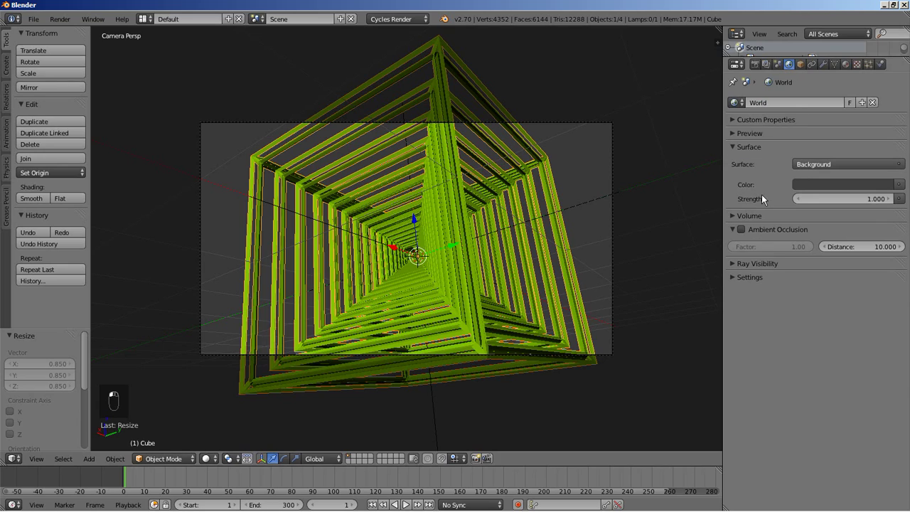
pyautogui.click(802, 183)
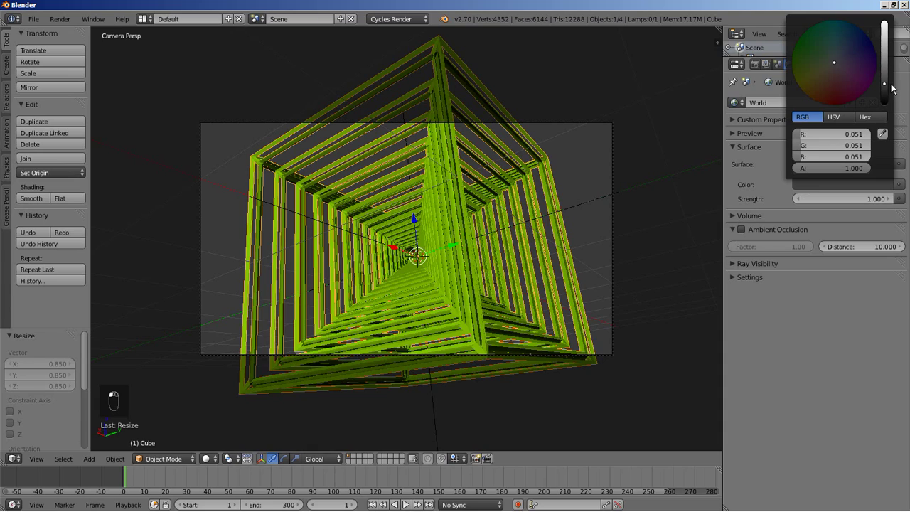
pyautogui.moveTo(889, 87); pyautogui.dragTo(887, 44)
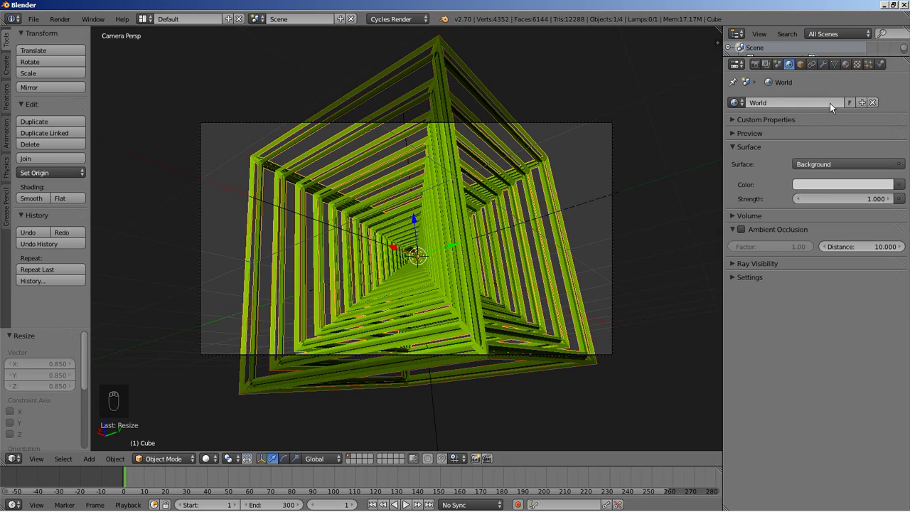
# Set the camera's depth of field aperture radius size to 0.02
pyautogui.rightClick(555, 122)
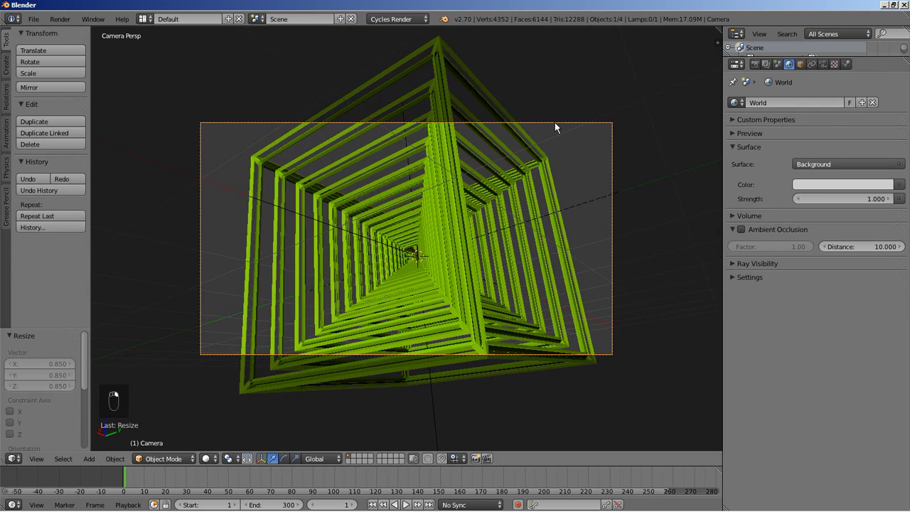
pyautogui.click(824, 63)
pyautogui.moveTo(409, 248); pyautogui.dragTo(419, 298, button='middle')
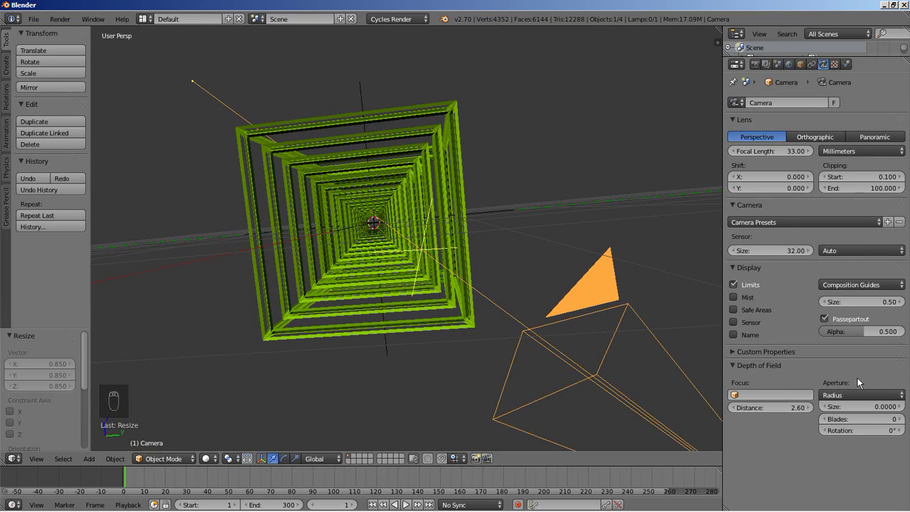
pyautogui.click(901, 406)
pyautogui.click(901, 407)
pyautogui.moveTo(453, 305); pyautogui.dragTo(390, 316, button='middle')
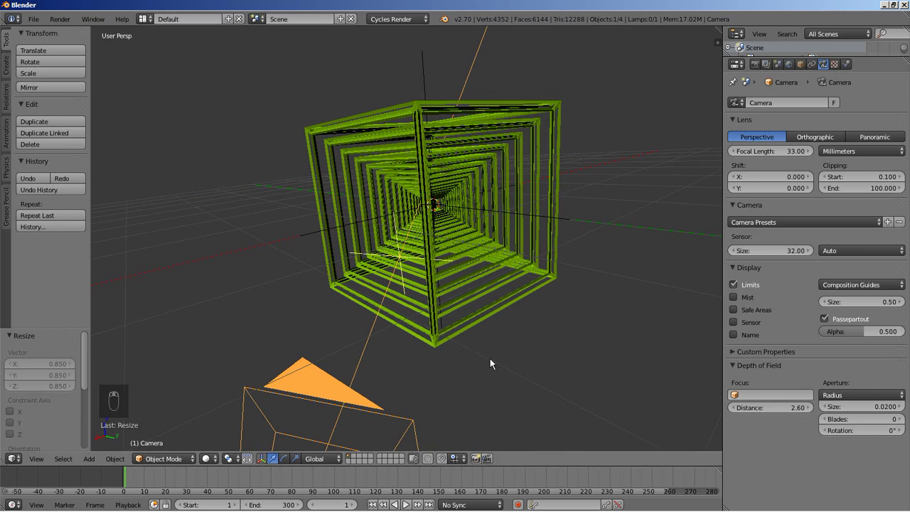
pyautogui.moveTo(413, 379); pyautogui.dragTo(404, 348, button='middle')
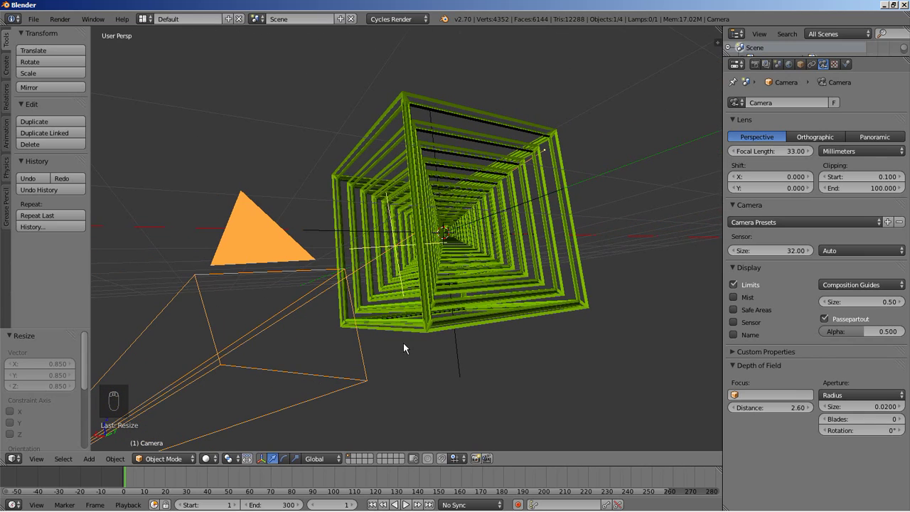
# Select the empty, return to the camera view and set the empty's rotation to X -25°, Y -10° and Z 2.5°
pyautogui.rightClick(457, 371)
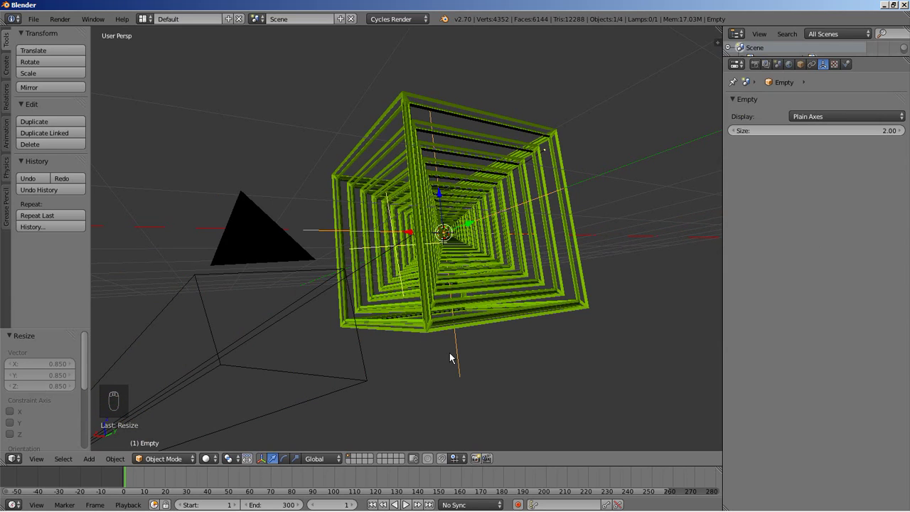
pyautogui.press('KP_0')
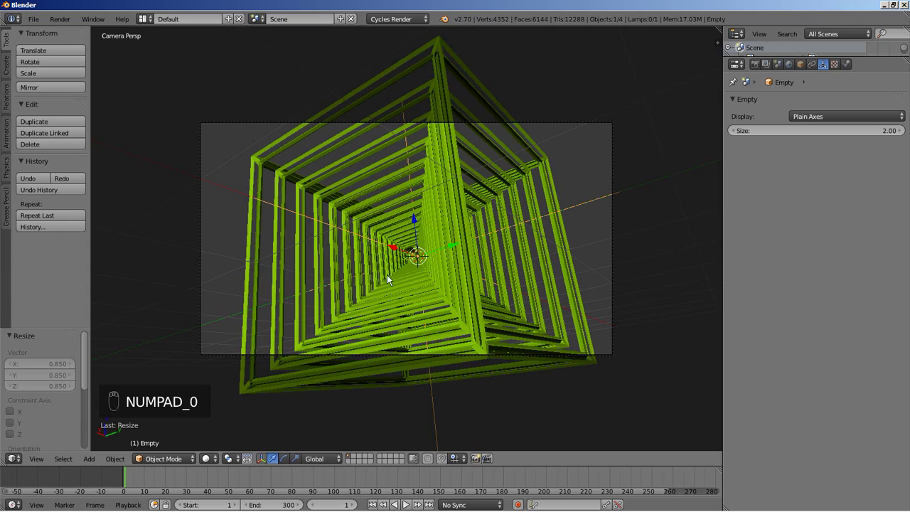
pyautogui.click(801, 64)
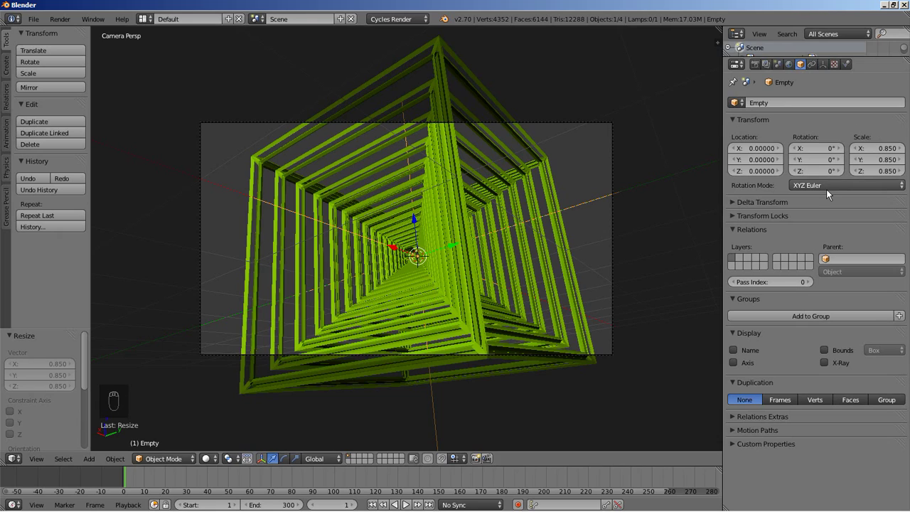
pyautogui.click(822, 147)
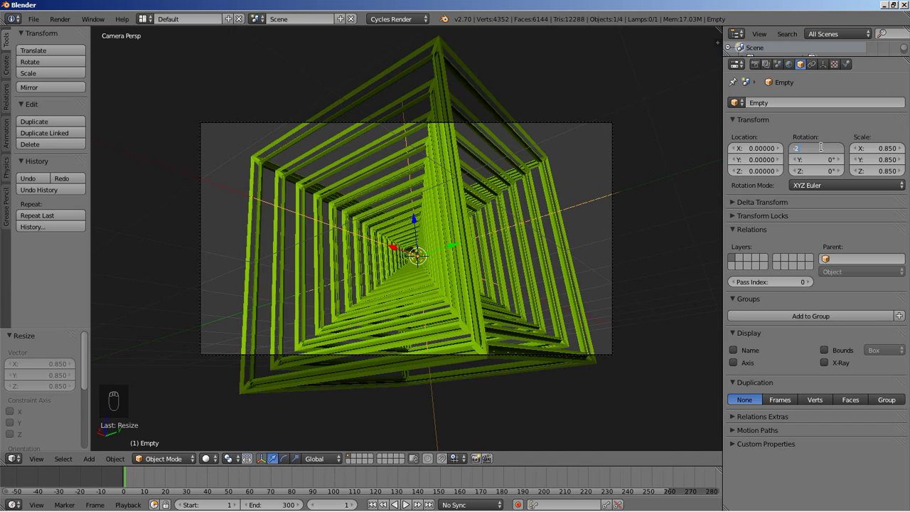
pyautogui.press('Return')
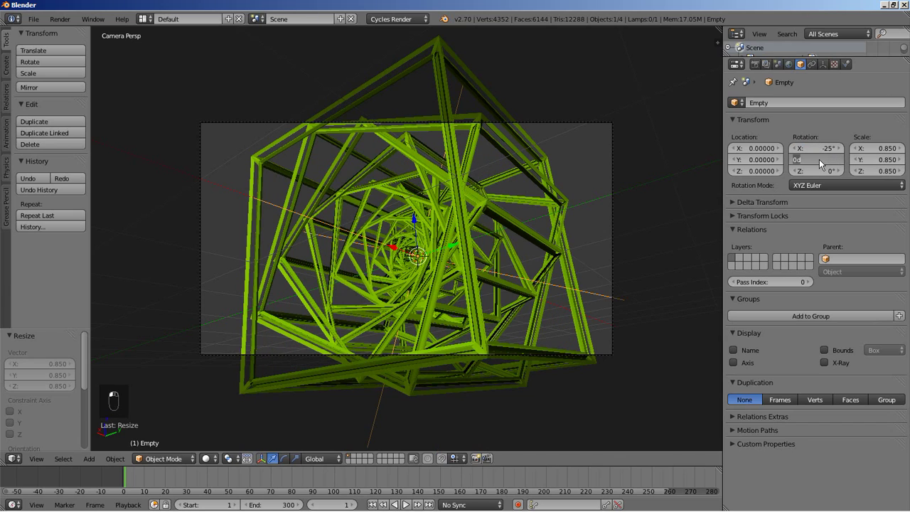
pyautogui.click(817, 159)
pyautogui.write('-10')
pyautogui.press('Return')
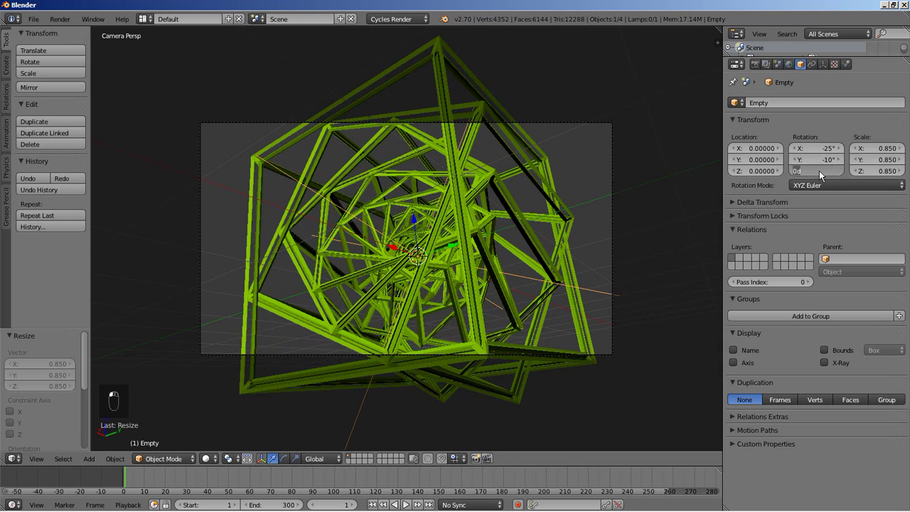
pyautogui.write('2.5')
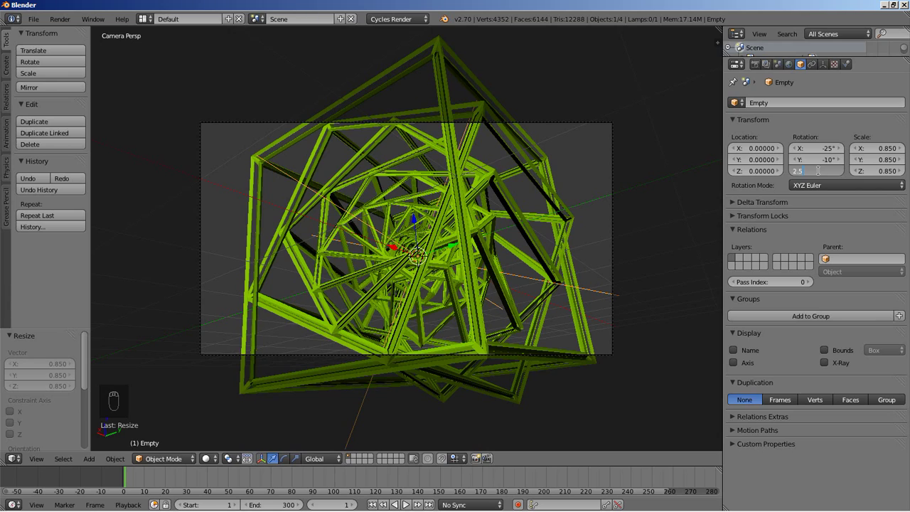
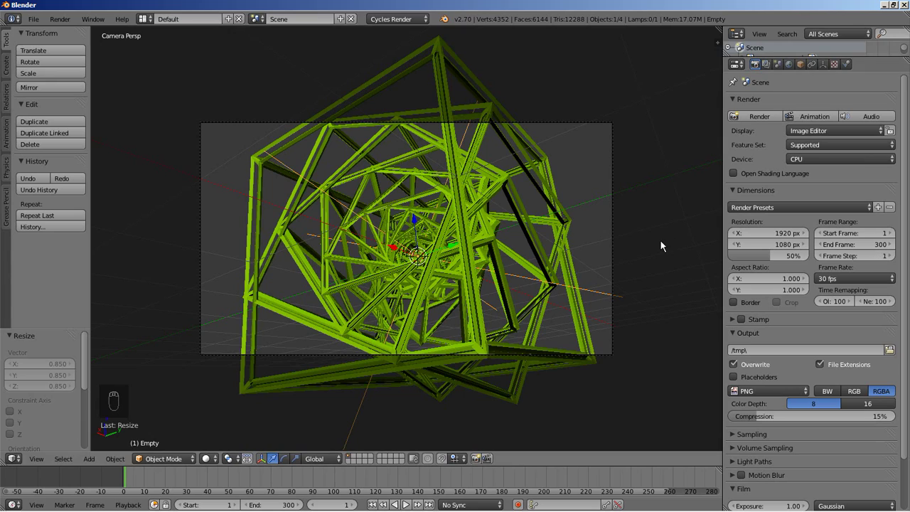
# Insert a rotation keyframe for the empty at frame 1
pyautogui.click(800, 64)
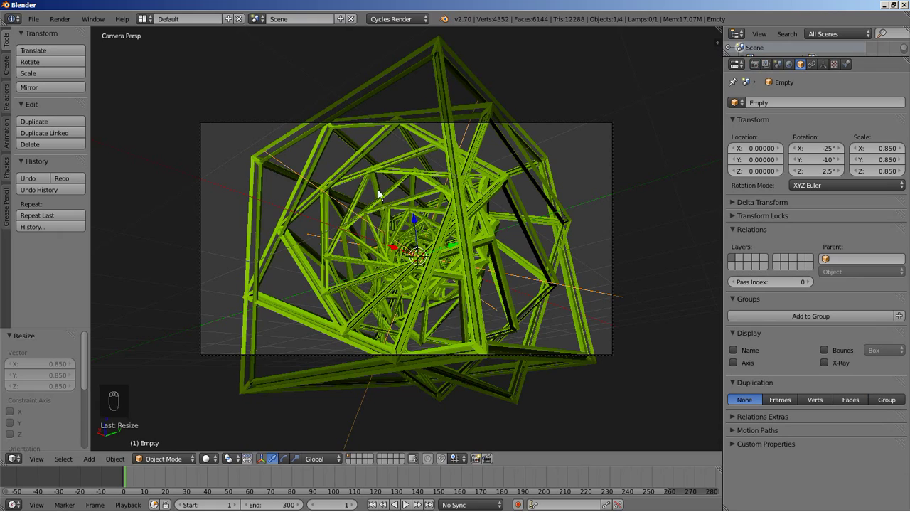
pyautogui.press('i')
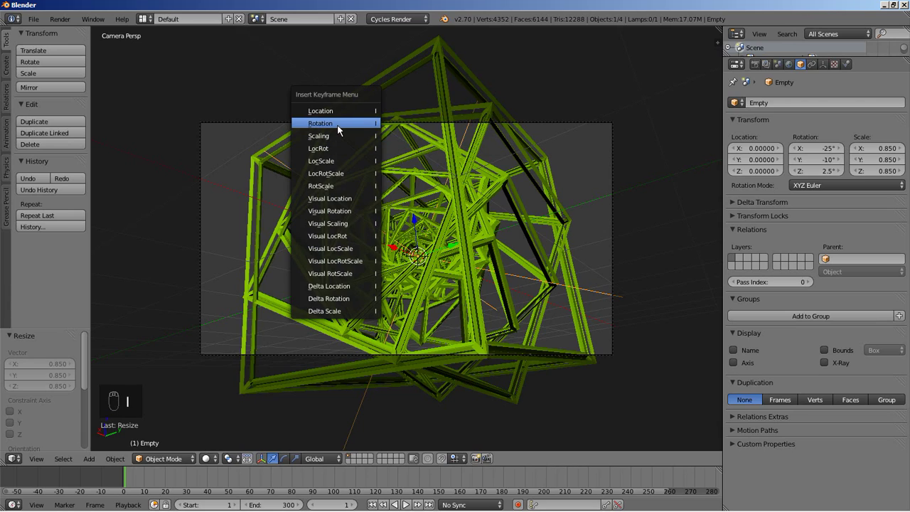
pyautogui.click(338, 124)
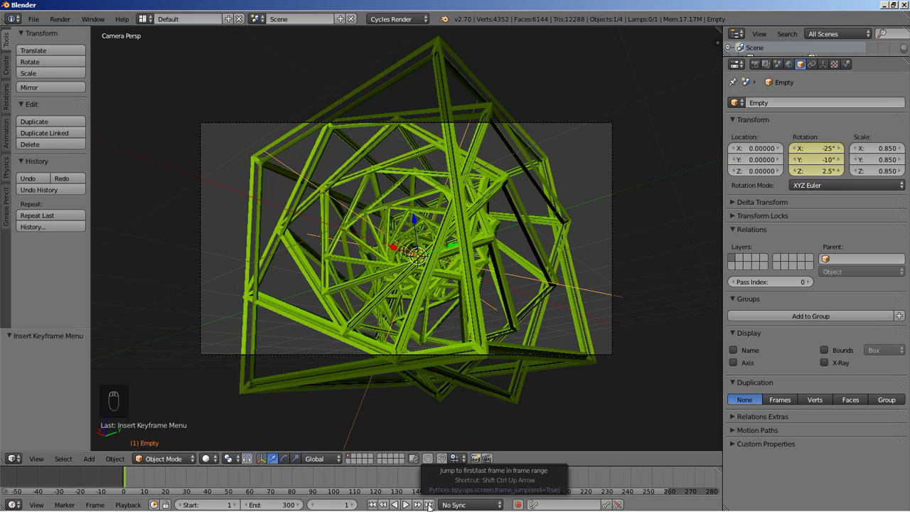
# At frame 300, set the empty's rotation to X -10° and Z 0° and insert a rotation keyframe
pyautogui.click(429, 505)
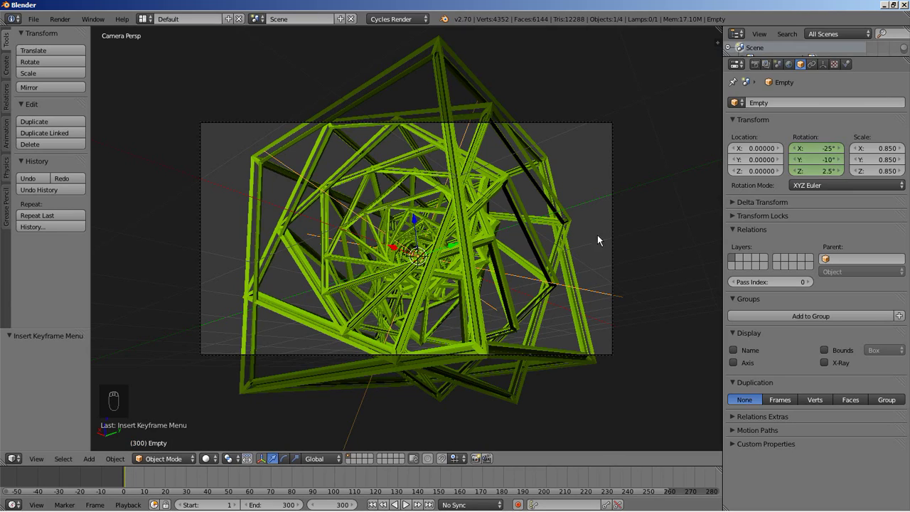
pyautogui.click(824, 148)
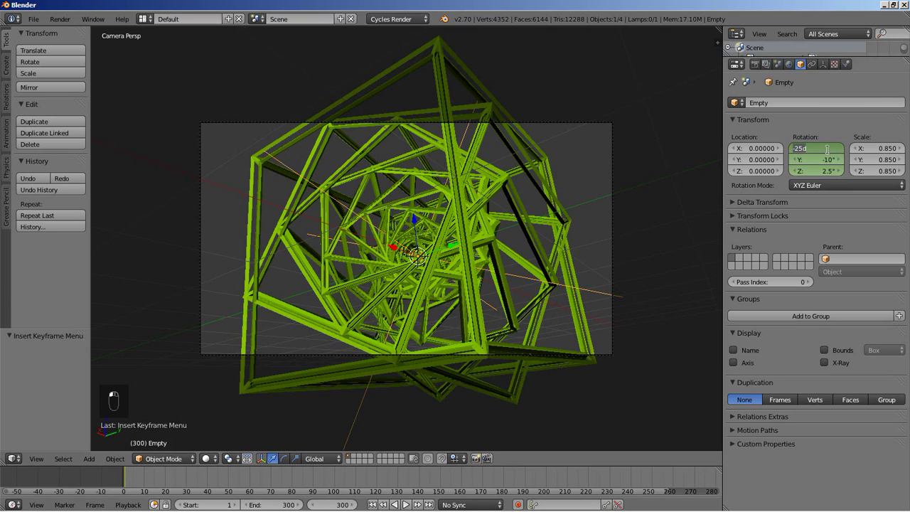
pyautogui.write('-25d')
pyautogui.press('Home')
pyautogui.press('Delete')
pyautogui.hotkey('ctrl', 'a')
pyautogui.write('-10')
pyautogui.press('Return')
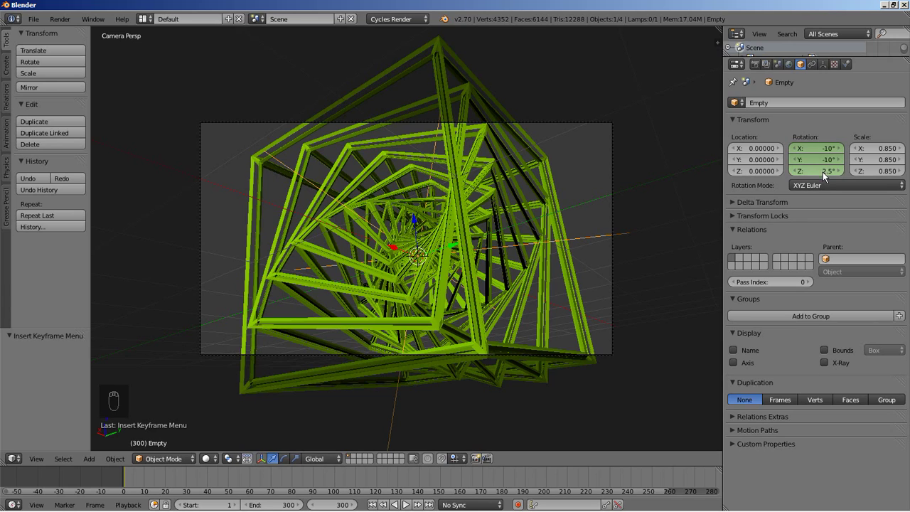
pyautogui.click(822, 171)
pyautogui.write('0')
pyautogui.press('Return')
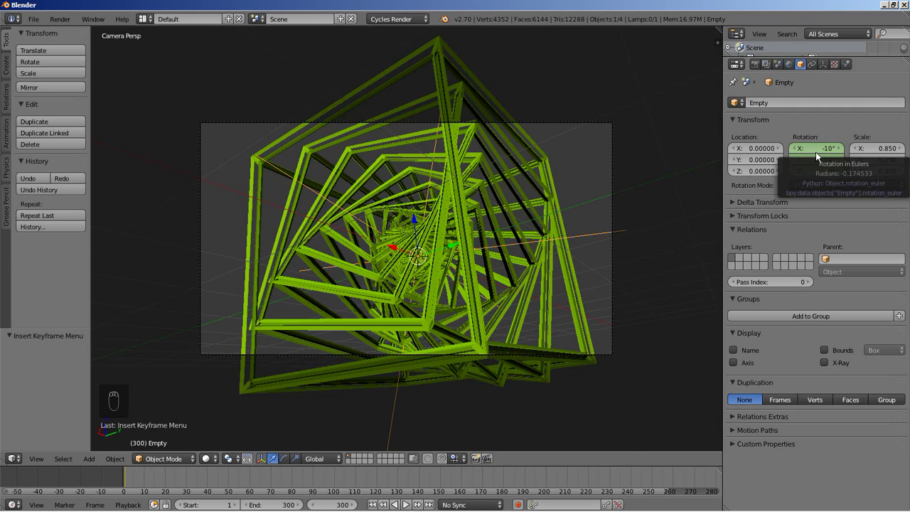
pyautogui.press('i')
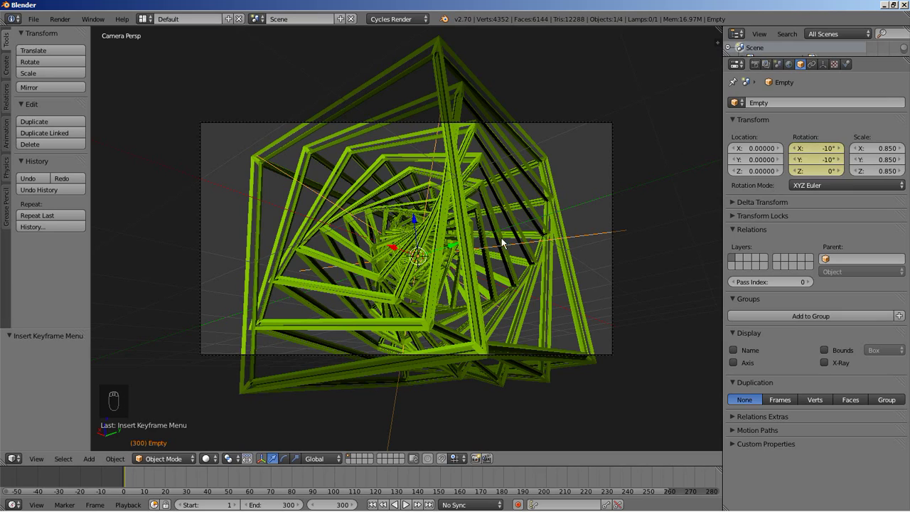
# Play the animation from the first frame to check the twisting cubes, and stop the playback
pyautogui.click(370, 505)
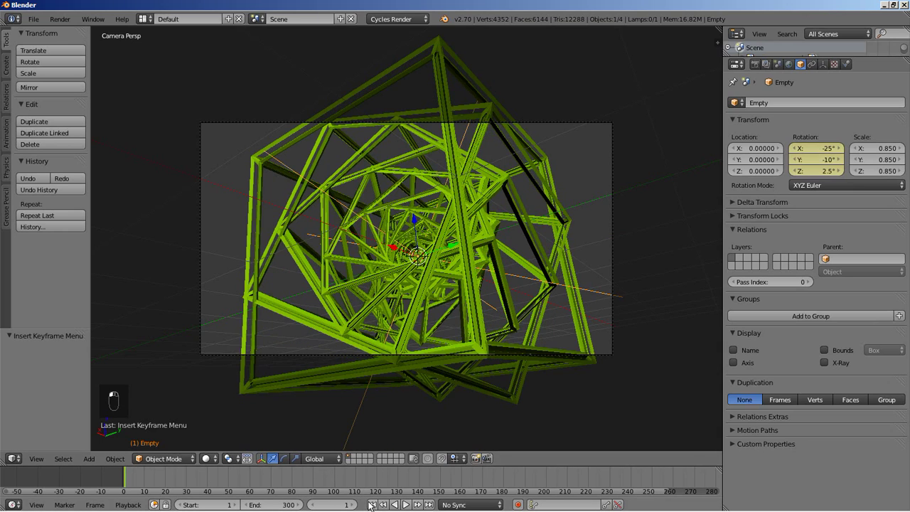
pyautogui.click(407, 505)
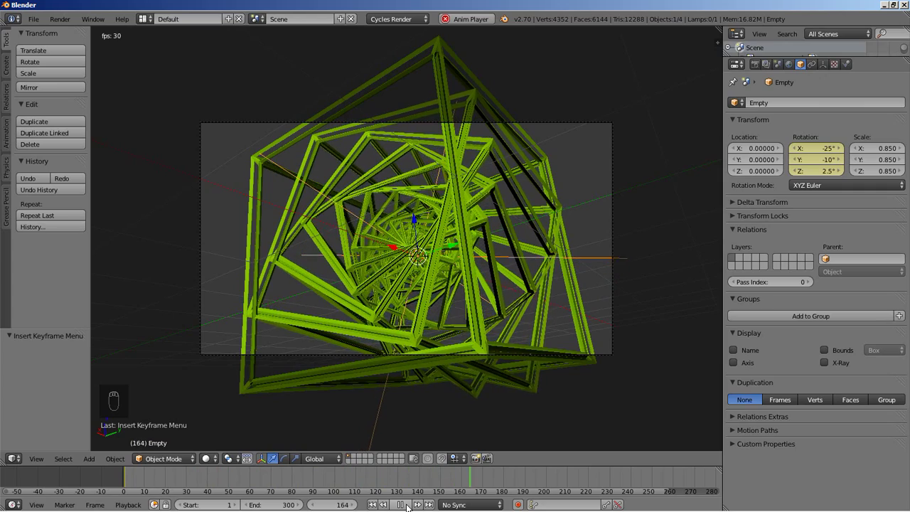
pyautogui.click(406, 505)
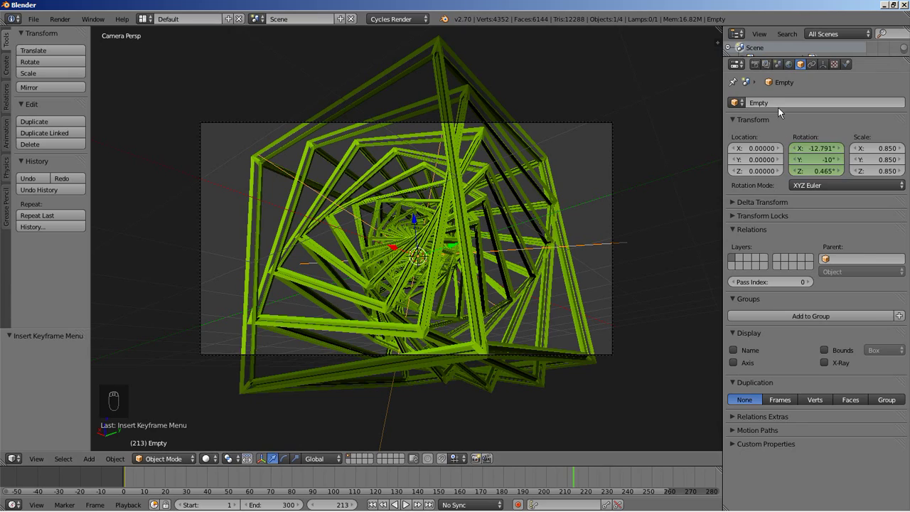
# Set the Cycles render samples to 50 in the scene's sampling settings
pyautogui.click(757, 63)
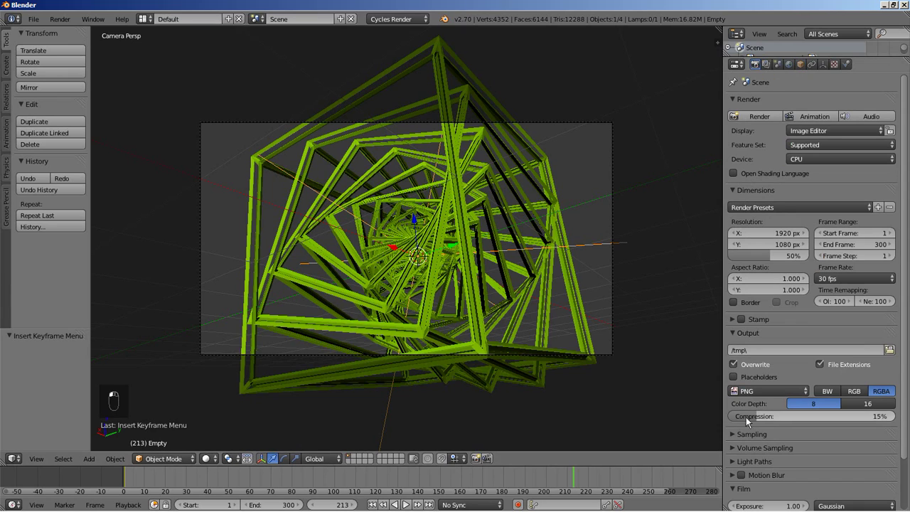
pyautogui.click(731, 434)
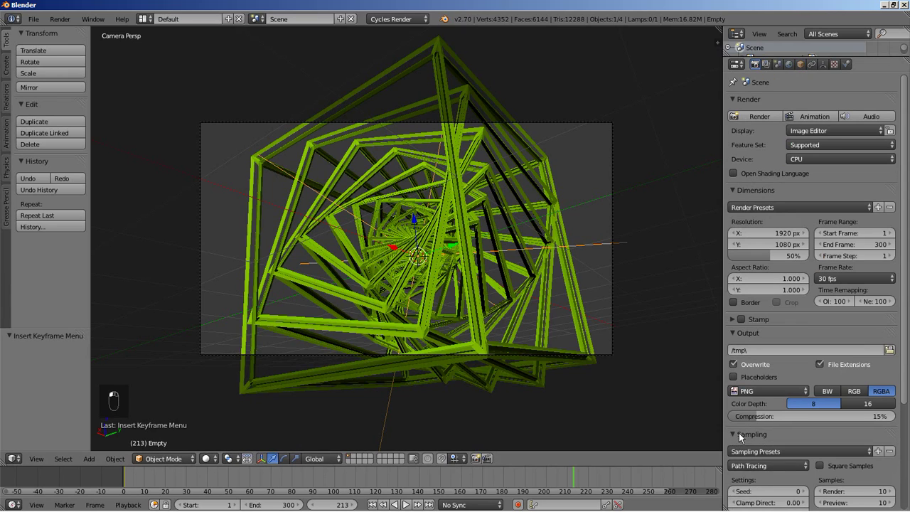
pyautogui.scroll(-1, 847, 475)
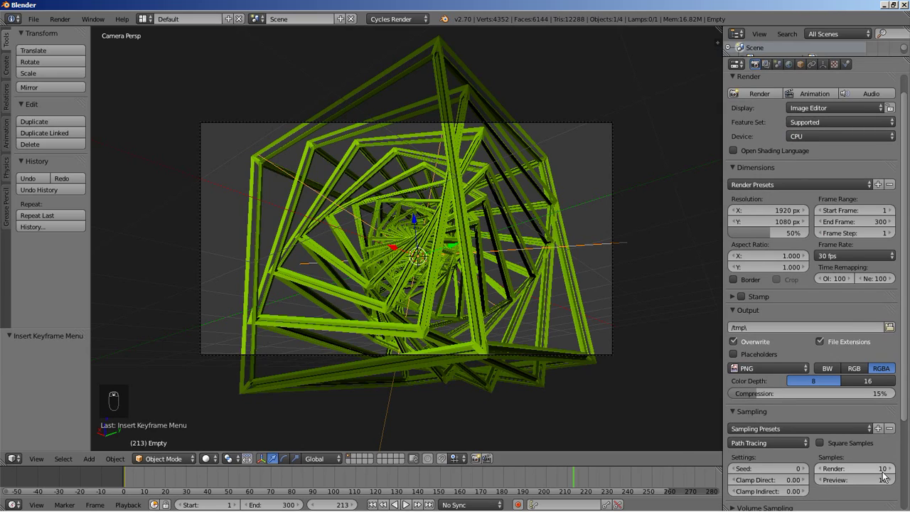
pyautogui.click(870, 469)
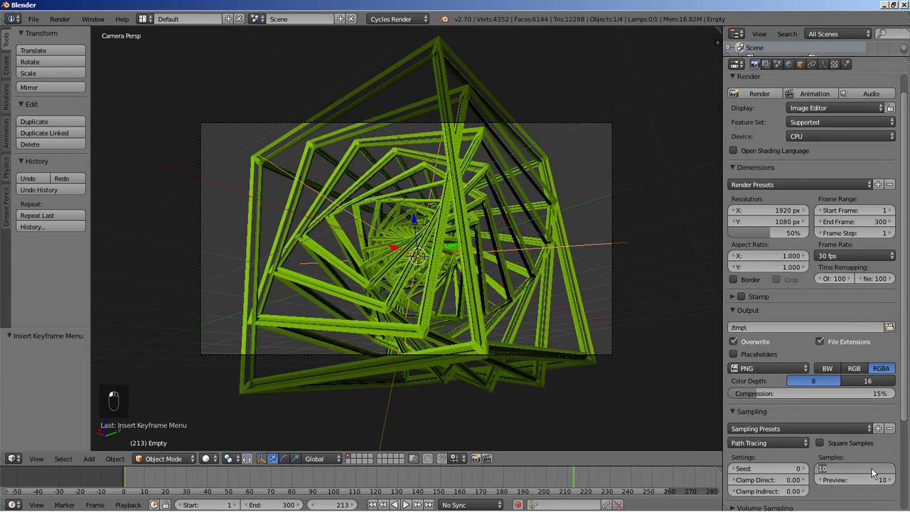
pyautogui.write('50')
pyautogui.press('Return')
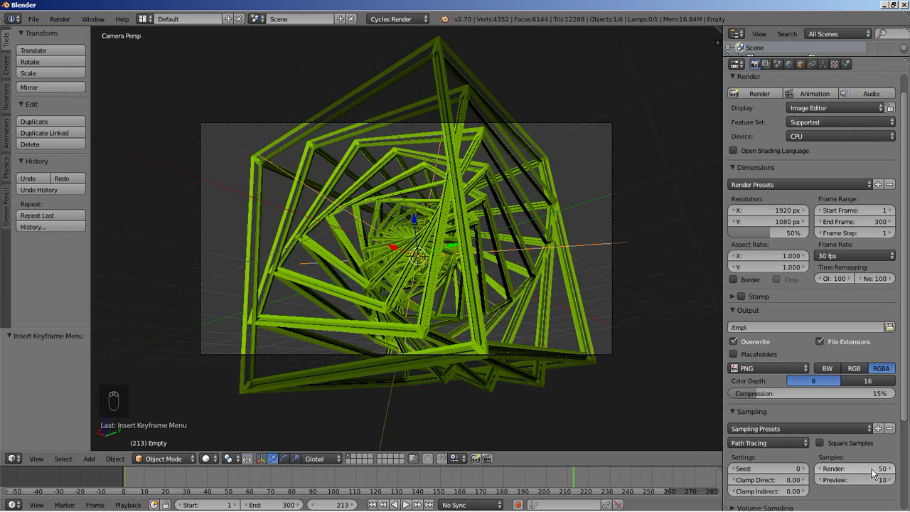
# Set the render device to GPU Compute, render the current frame as a still image and return to the 3D view
pyautogui.click(842, 134)
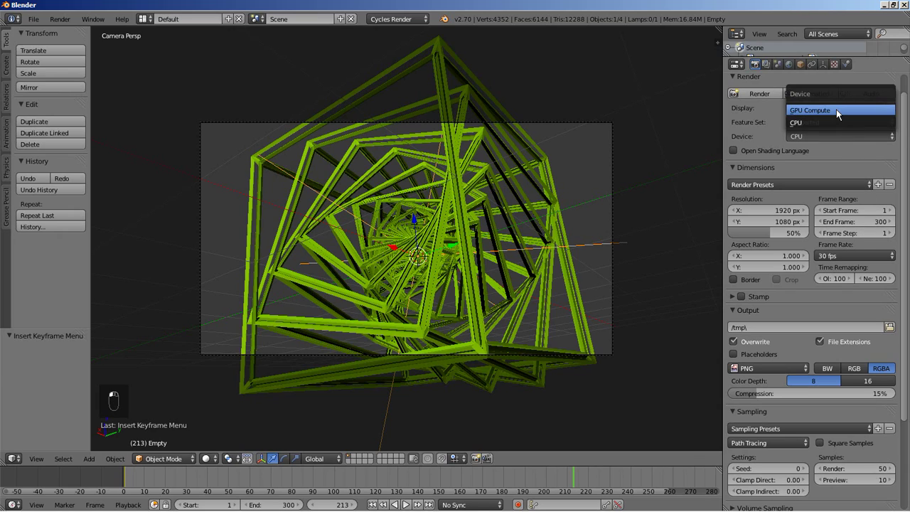
pyautogui.click(837, 110)
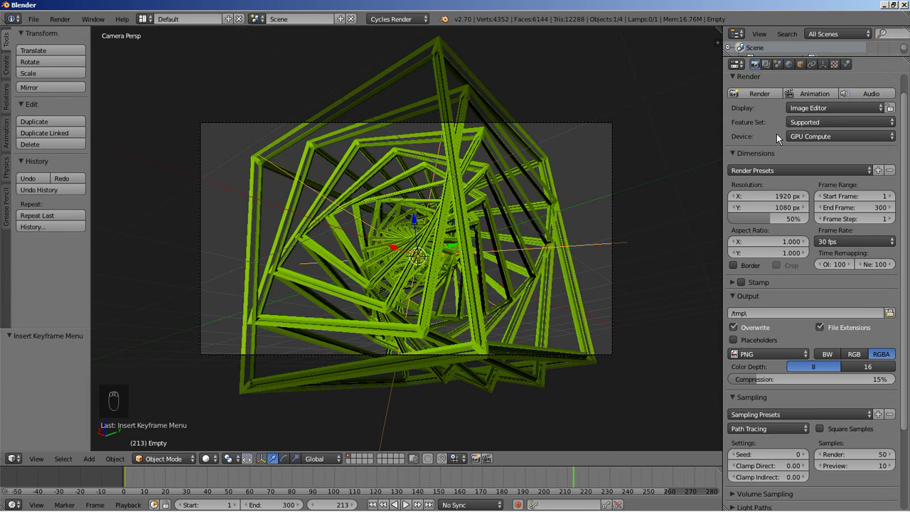
pyautogui.click(760, 94)
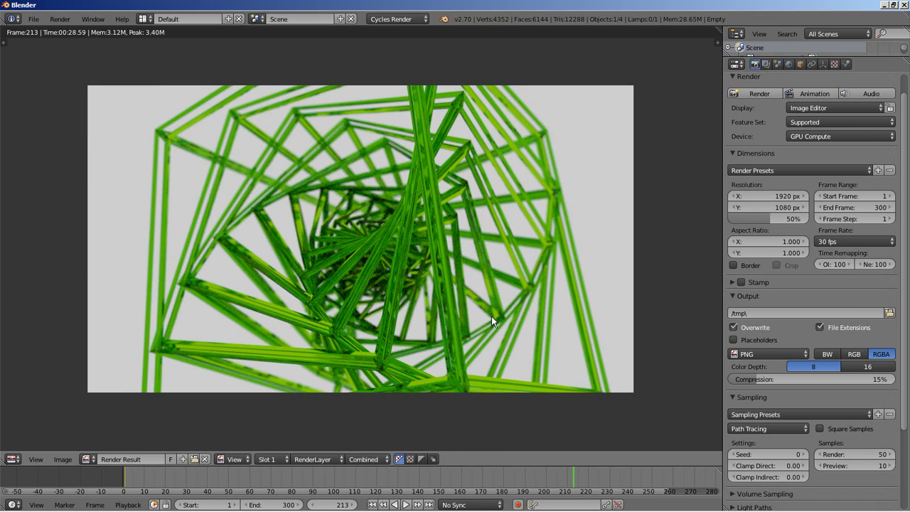
pyautogui.press('Escape')
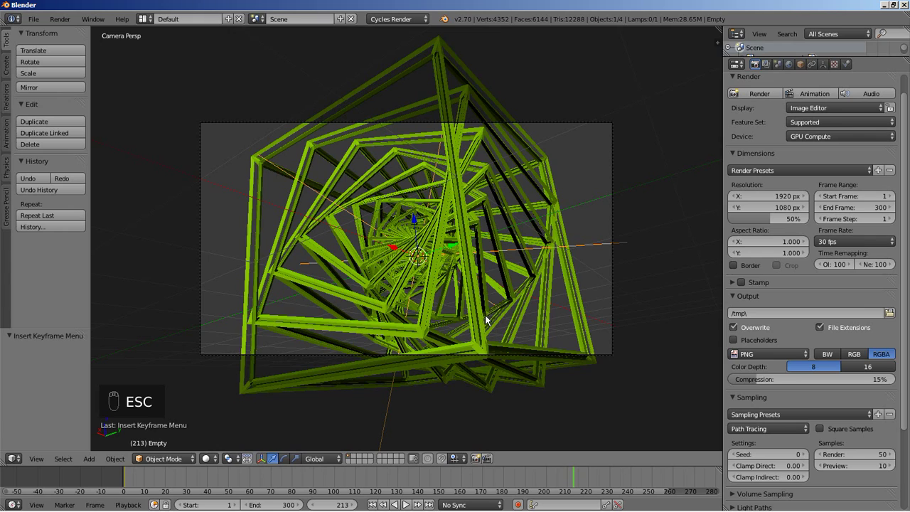
# Save the scene as untitled.blend in the save_various folder
pyautogui.click(33, 18)
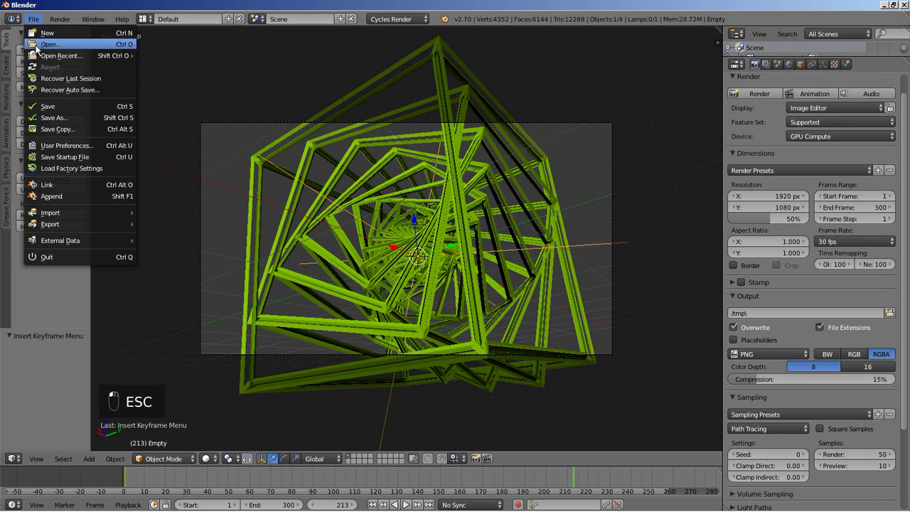
pyautogui.click(45, 106)
pyautogui.click(875, 49)
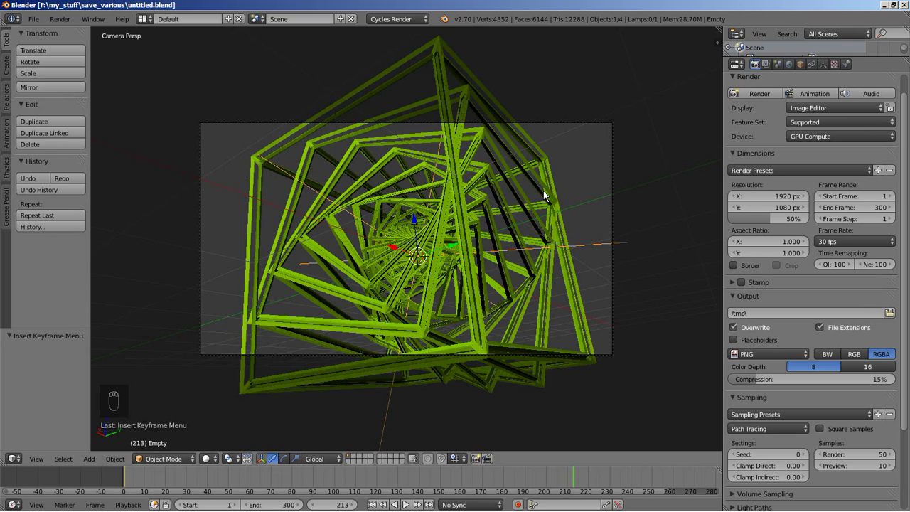
# Select the cube, try a thickness of 0.3463 on its first Wireframe modifier, and set the thickness back to 0.1
pyautogui.rightClick(516, 164)
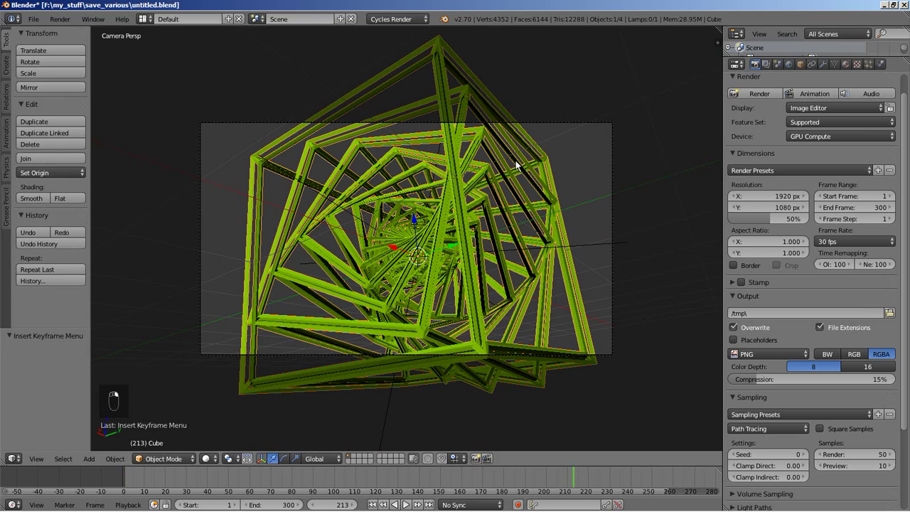
pyautogui.click(824, 65)
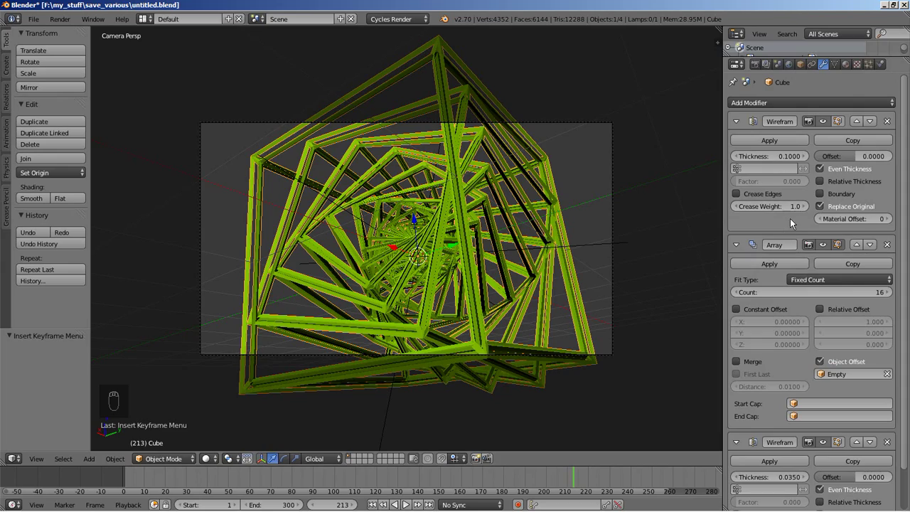
pyautogui.moveTo(791, 161); pyautogui.dragTo(375, 455)
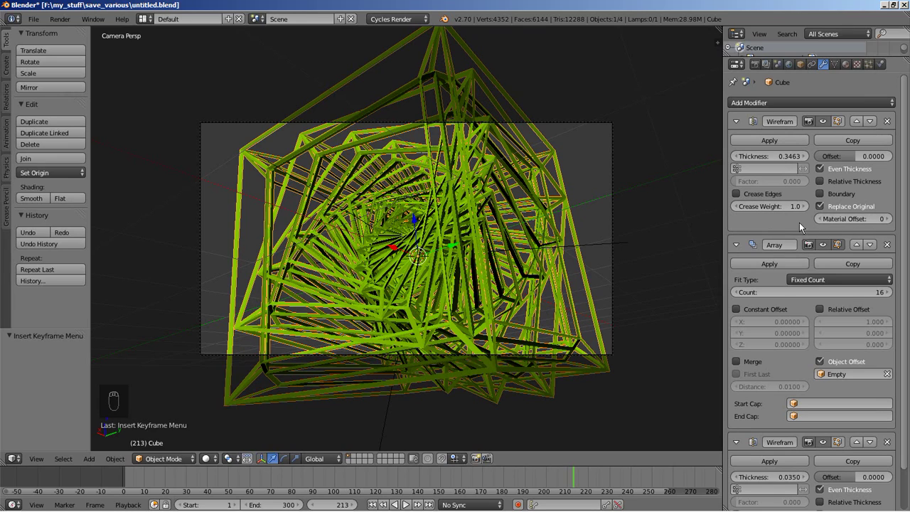
pyautogui.click(780, 155)
pyautogui.write('0.')
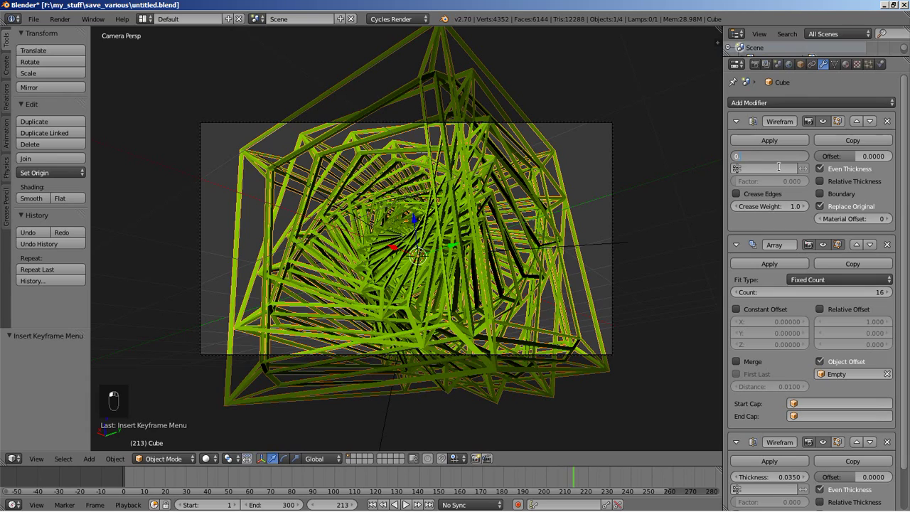
pyautogui.write('1')
pyautogui.press('Return')
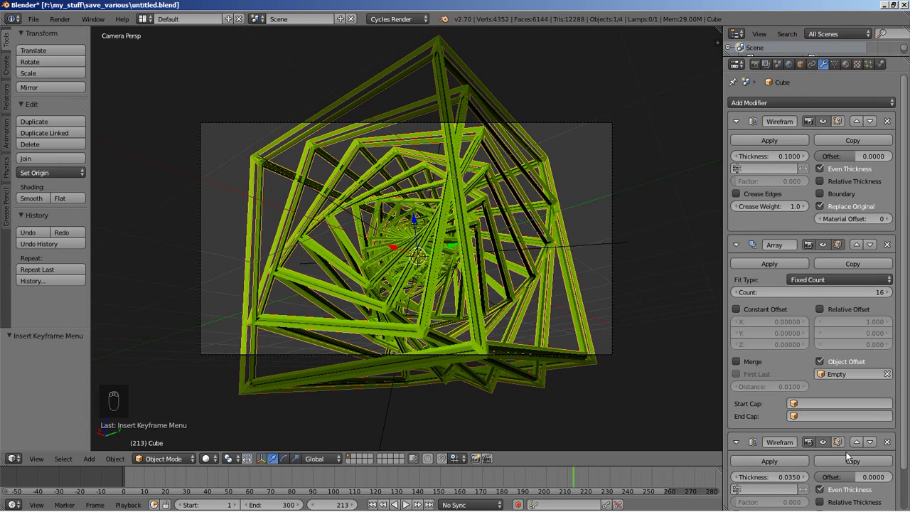
# Remove the cube's second Wireframe modifier and add a Cast modifier placed above the Array modifier
pyautogui.click(888, 442)
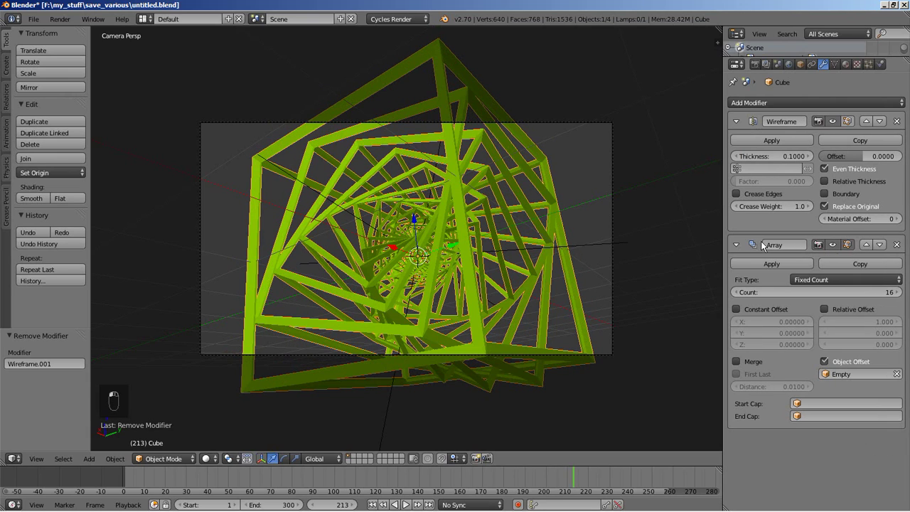
pyautogui.click(818, 103)
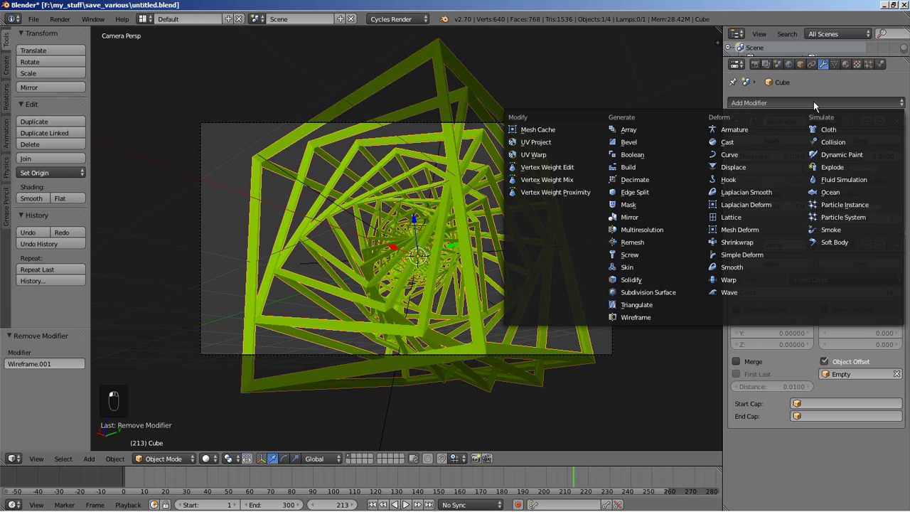
pyautogui.click(726, 141)
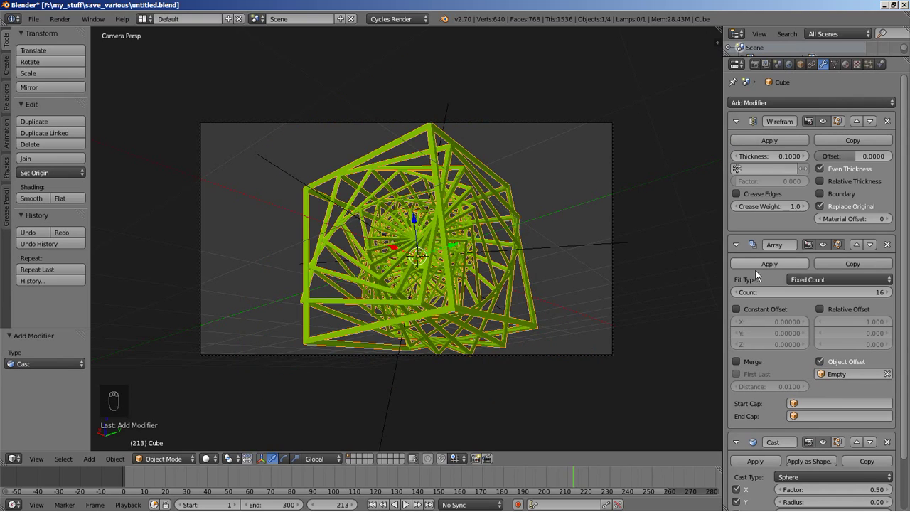
pyautogui.click(857, 442)
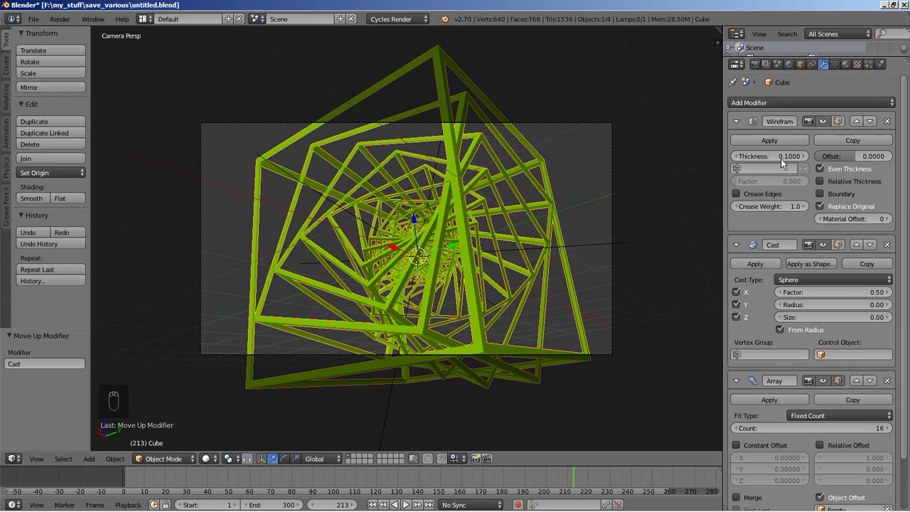
# Add a Subdivision Surface modifier to the cube and move it above the Cast modifier, directly below Wireframe
pyautogui.click(780, 104)
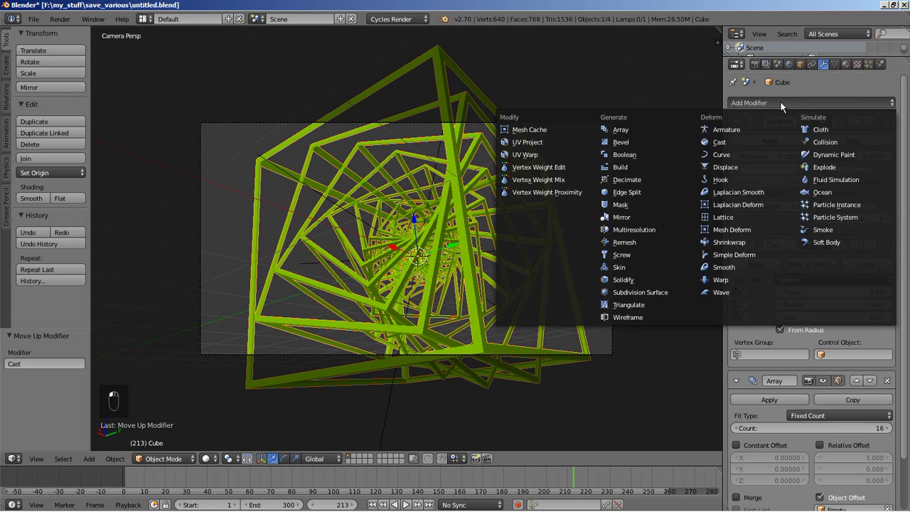
pyautogui.click(661, 294)
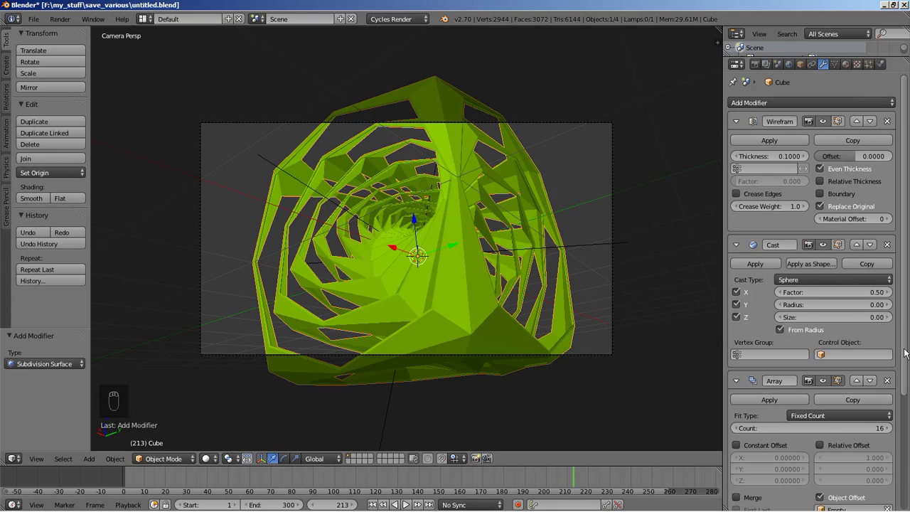
pyautogui.moveTo(904, 353); pyautogui.dragTo(898, 456)
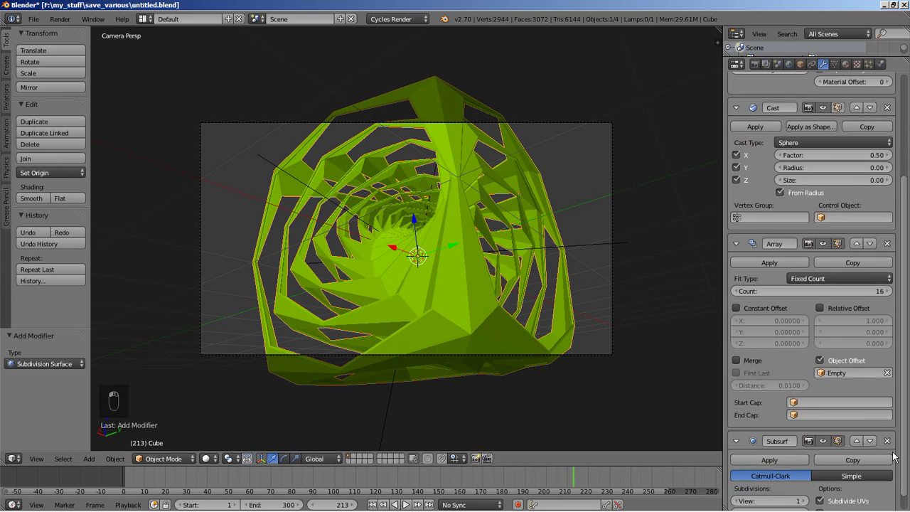
pyautogui.click(857, 441)
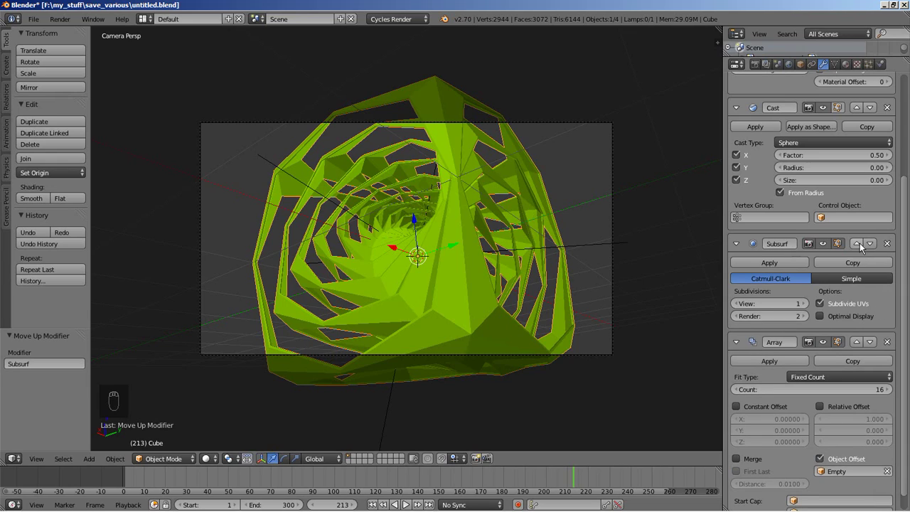
pyautogui.scroll(3, 882, 236)
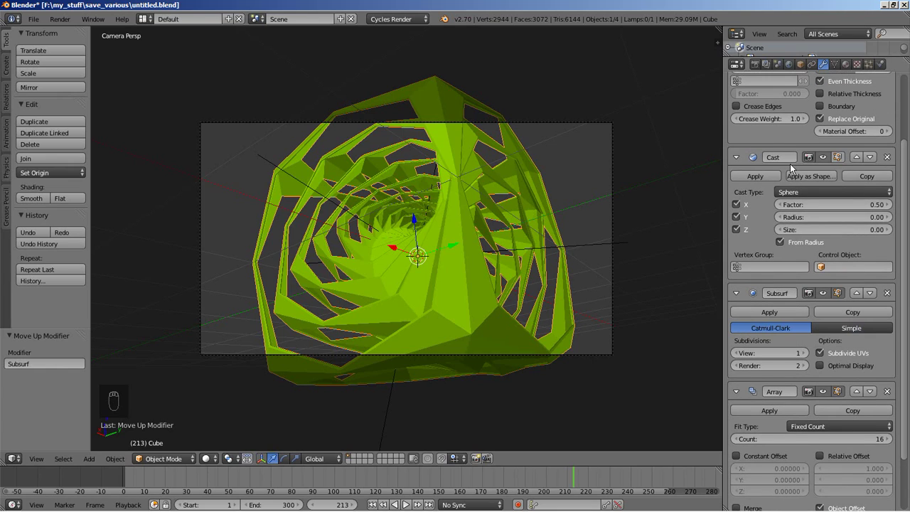
pyautogui.click(858, 295)
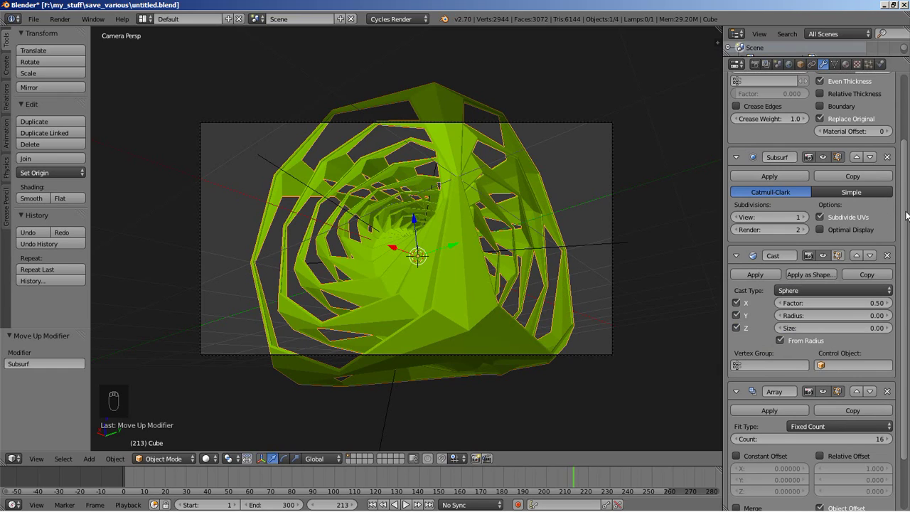
pyautogui.moveTo(906, 215); pyautogui.dragTo(901, 142)
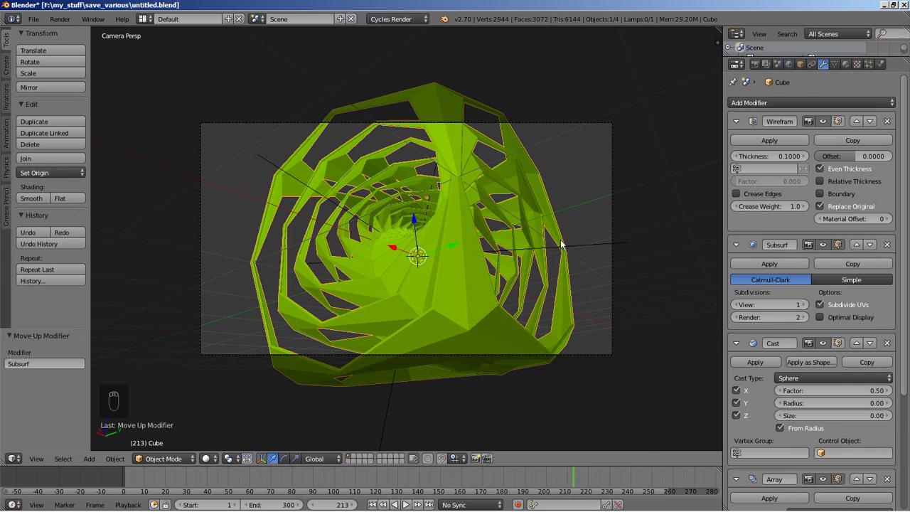
# Enable Crease Edges on the Wireframe modifier and set the Subsurf view and render subdivisions to 3
pyautogui.click(737, 194)
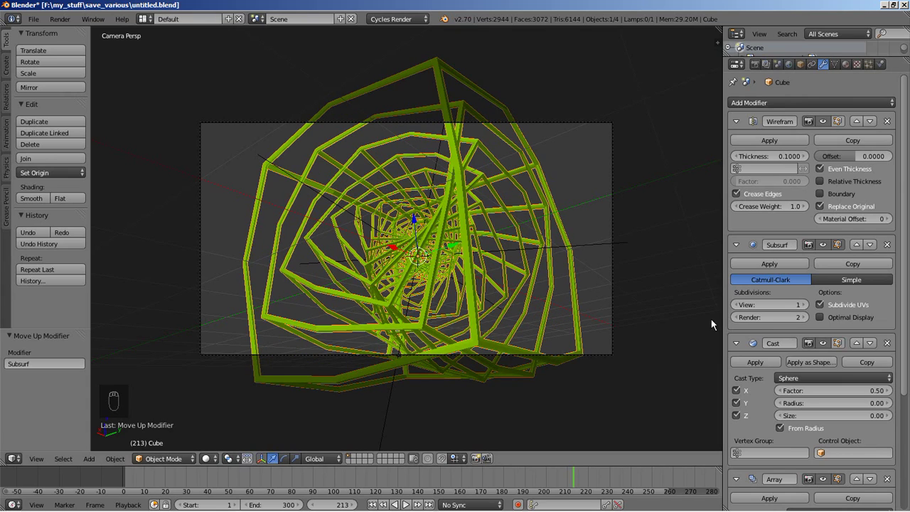
pyautogui.click(801, 306)
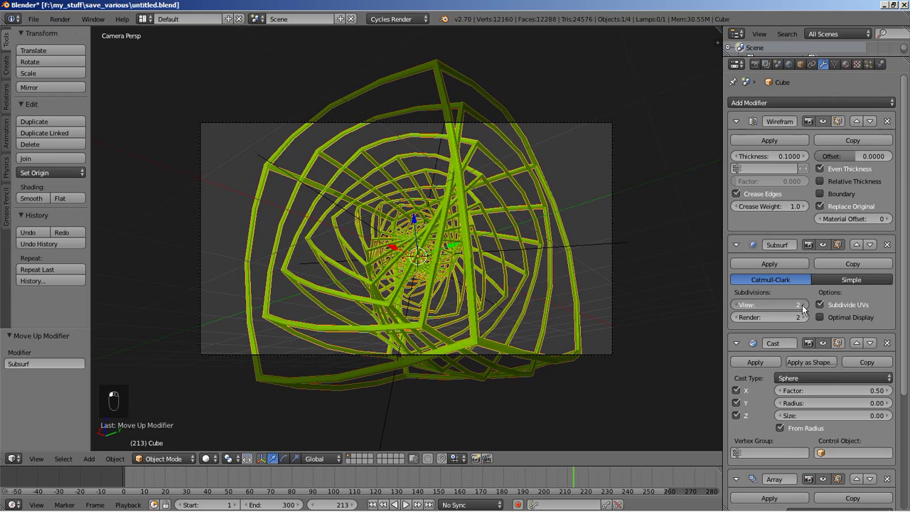
pyautogui.click(801, 305)
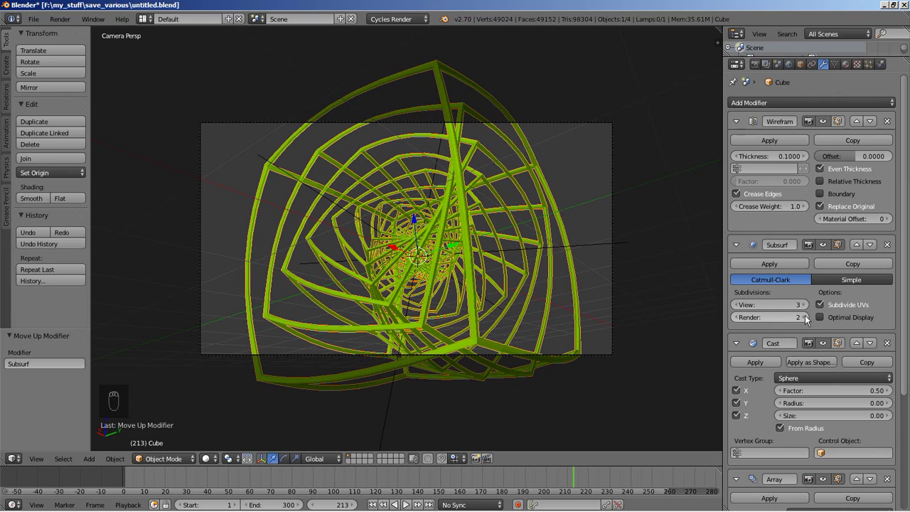
pyautogui.click(806, 318)
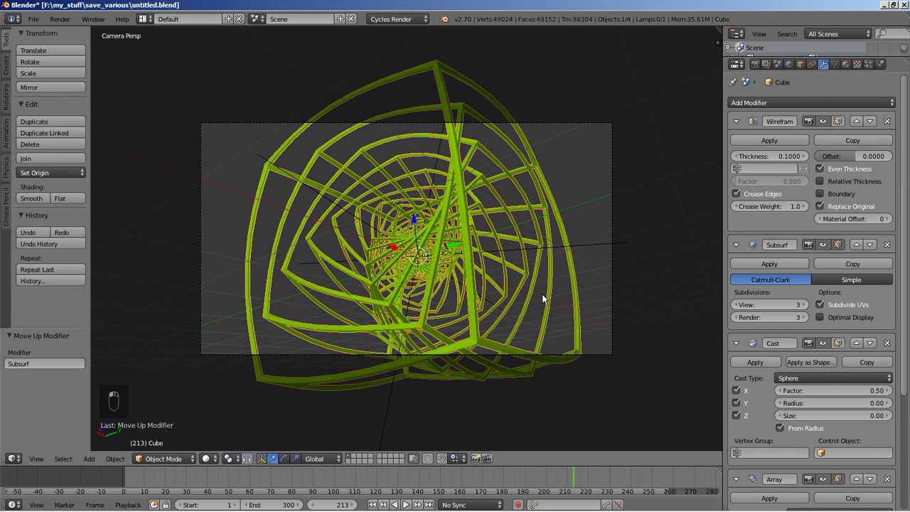
# Set the Cast modifier's factor to -0.70 and inspect the inward-curved shape from several angles and through the camera
pyautogui.moveTo(343, 212); pyautogui.dragTo(510, 268, button='middle')
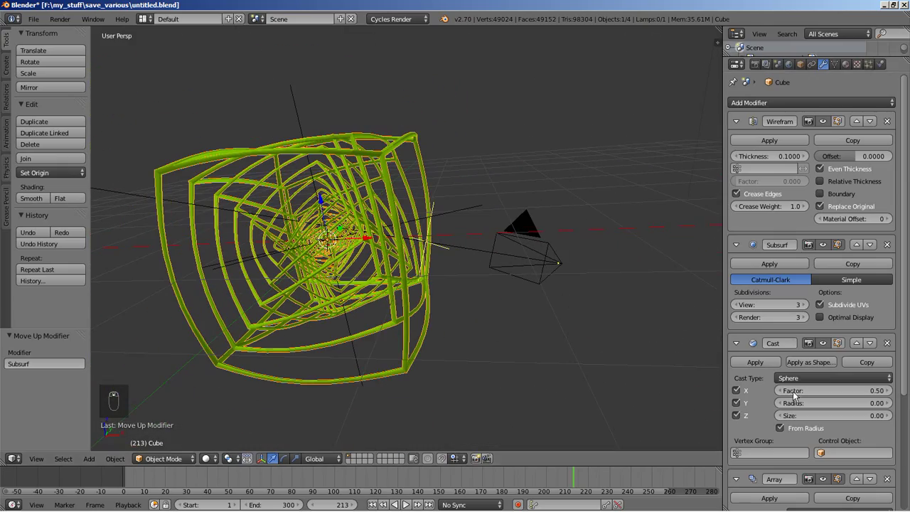
pyautogui.moveTo(432, 263); pyautogui.dragTo(340, 188, button='middle')
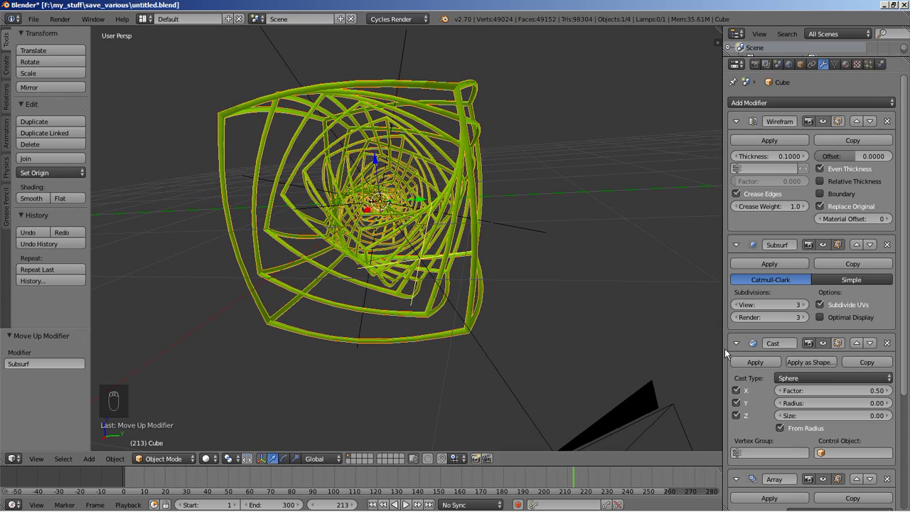
pyautogui.click(838, 392)
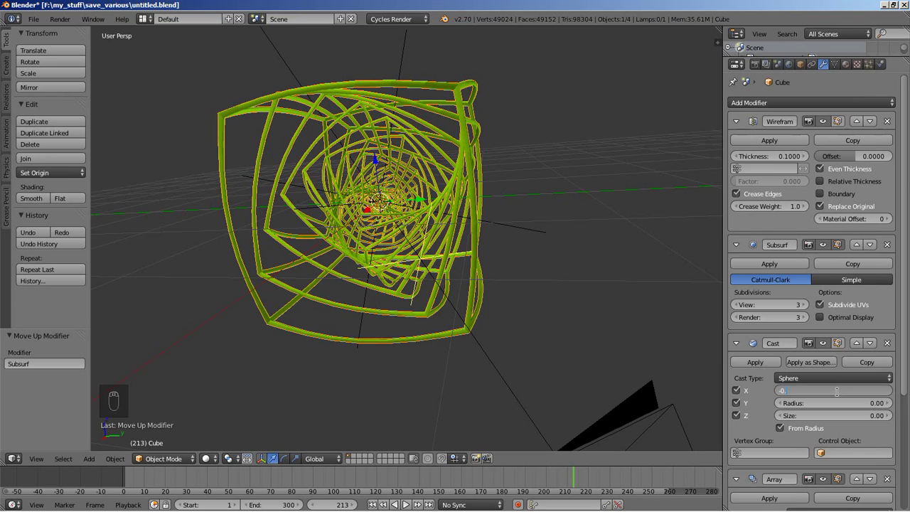
pyautogui.press('Return')
pyautogui.press('KP_0')
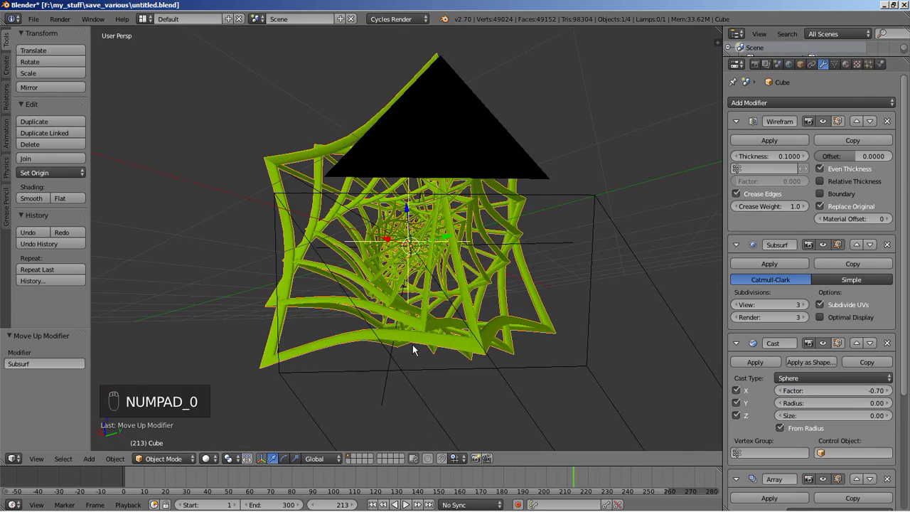
pyautogui.moveTo(417, 329); pyautogui.dragTo(514, 341, button='middle')
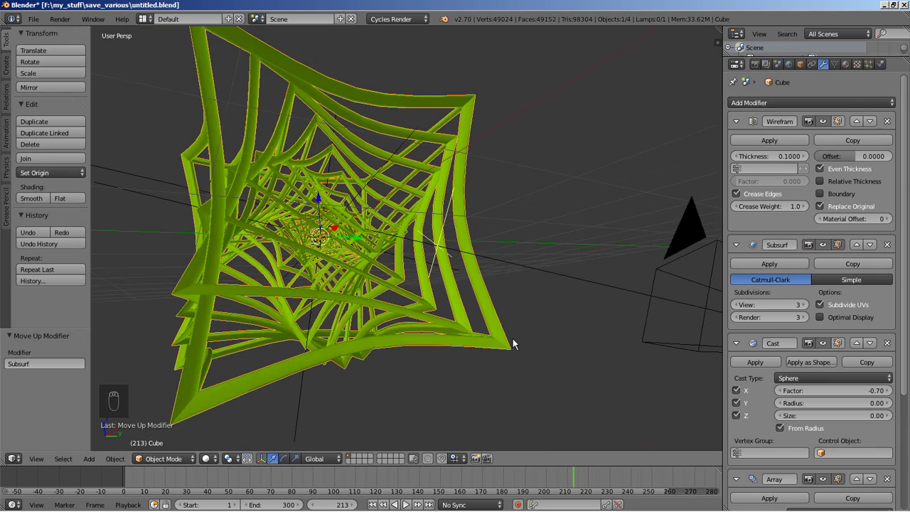
pyautogui.press('KP_0')
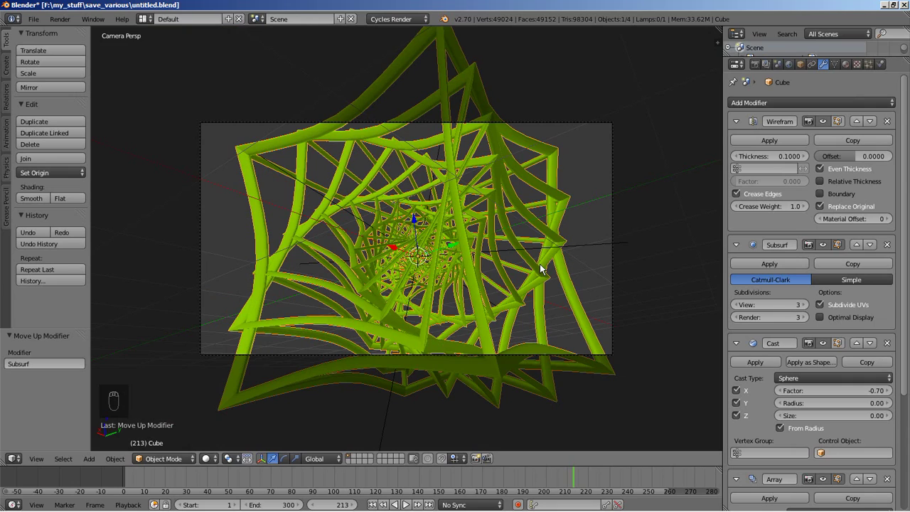
# Reopen the saved untitled.blend file from the recent files and start a still render of the current frame
pyautogui.click(33, 19)
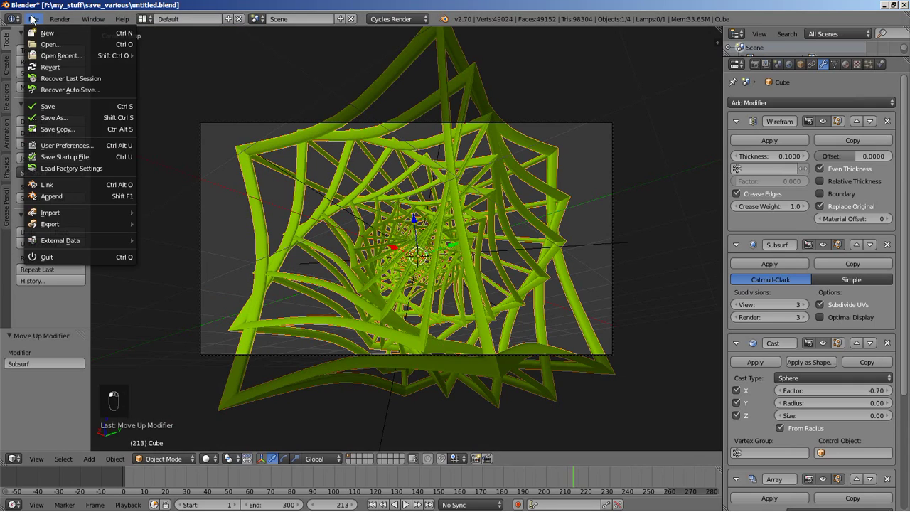
pyautogui.moveTo(49, 58)
pyautogui.click(158, 60)
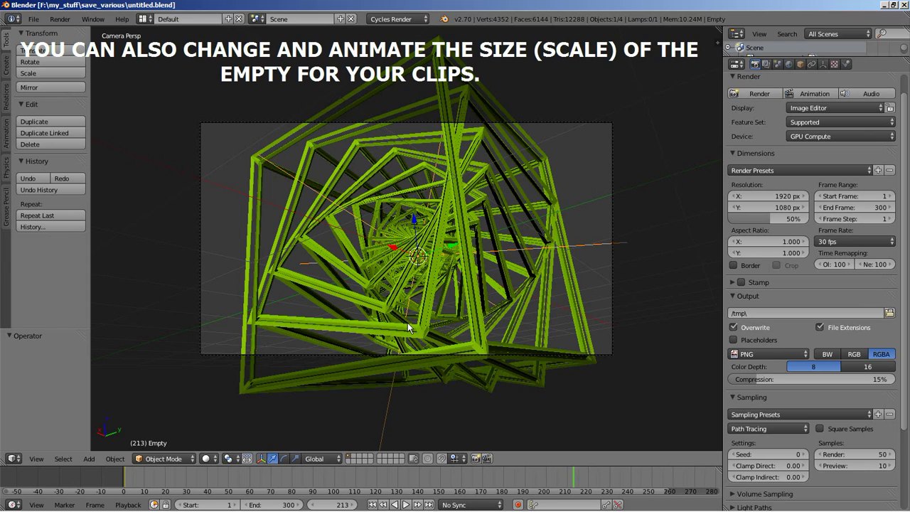
pyautogui.click(757, 91)
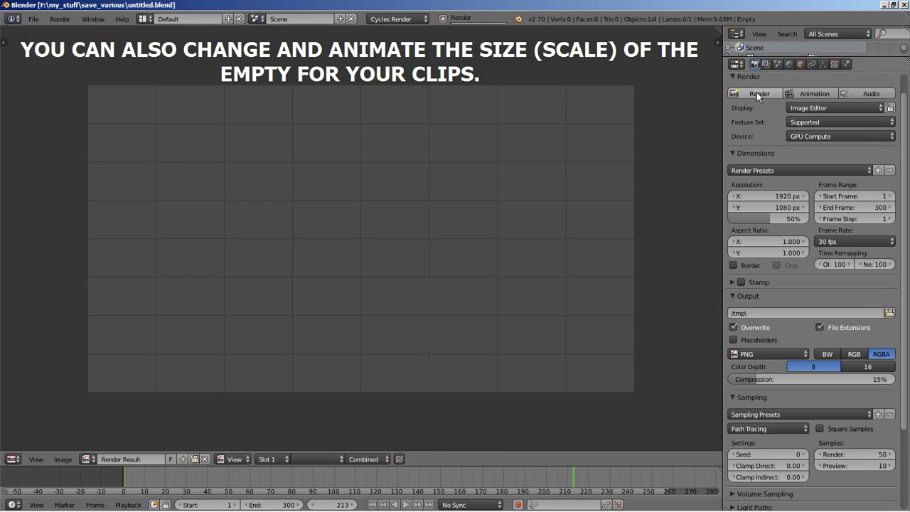